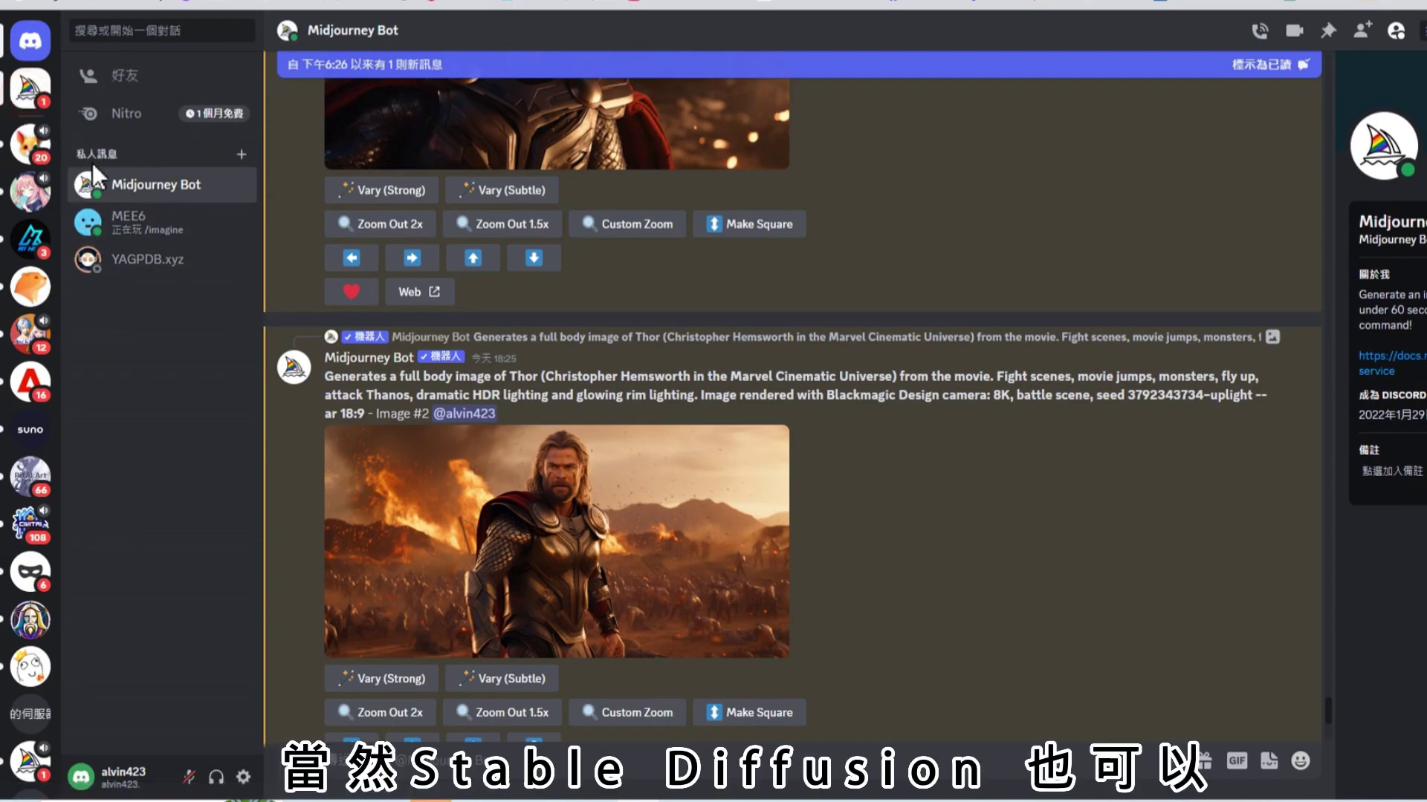
# - Open the text/image-to-video generator
pyautogui.scroll(1, 556, 531)
pyautogui.scroll(3, 556, 528)
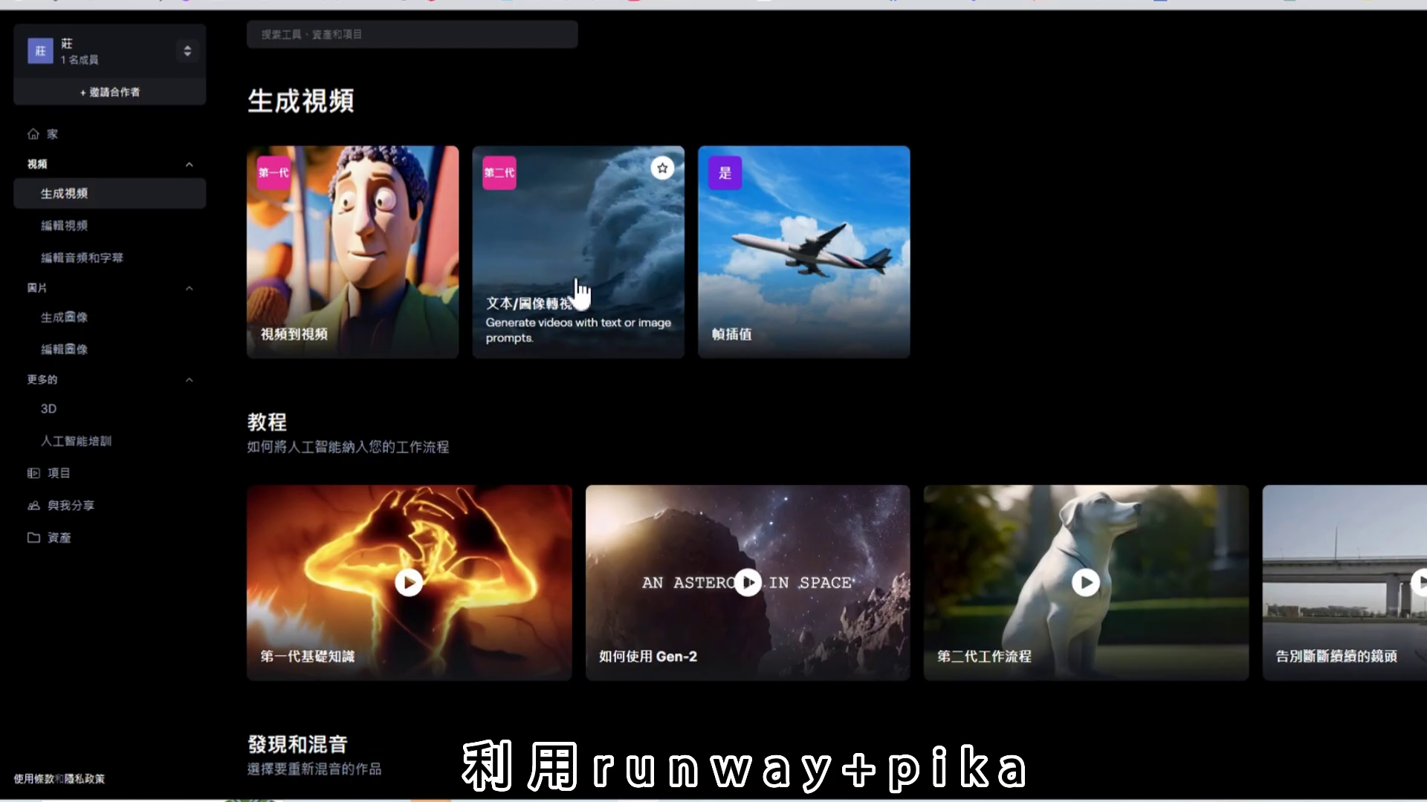
pyautogui.click(589, 316)
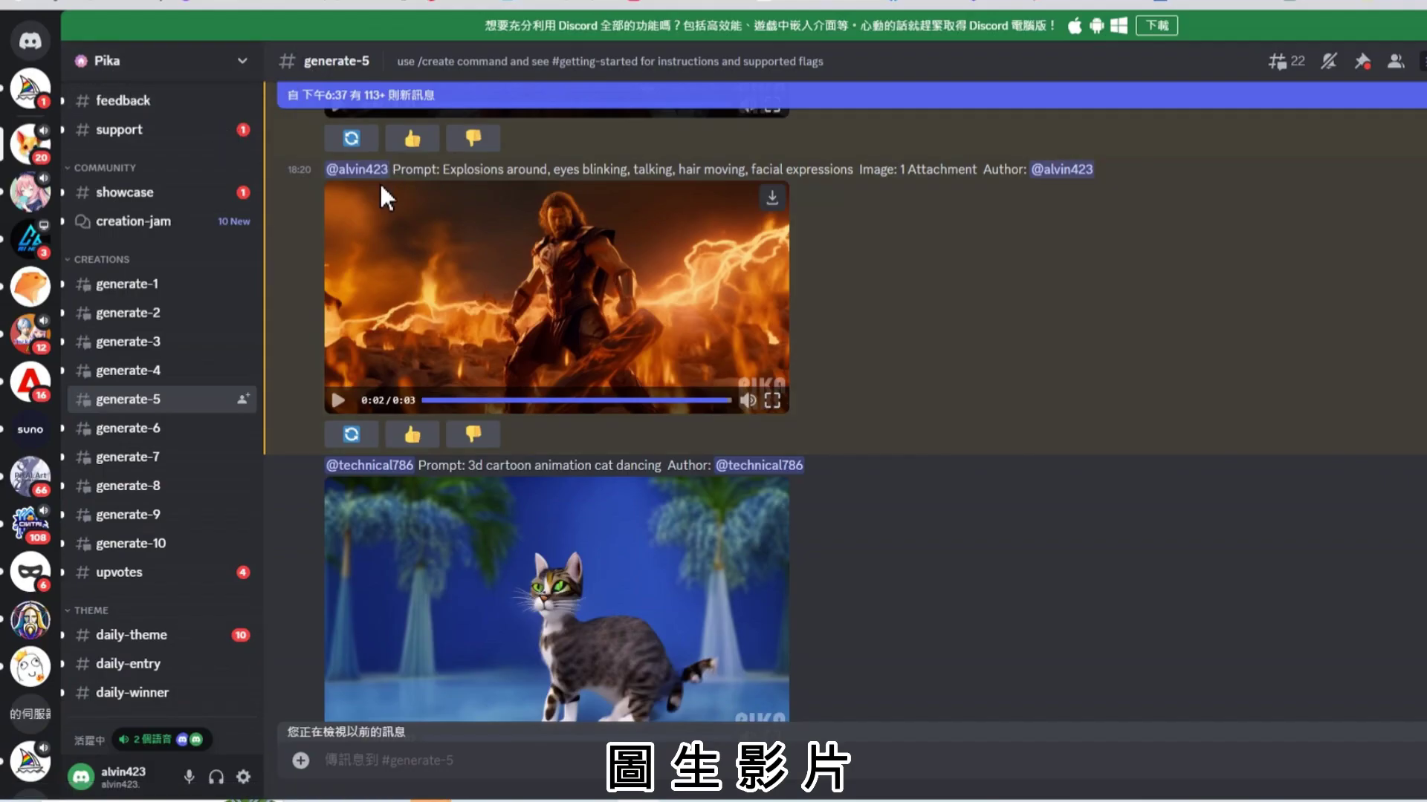
# - Scroll the Discord chat to the Thor image grid and enlarge it
pyautogui.scroll(1, 742, 412)
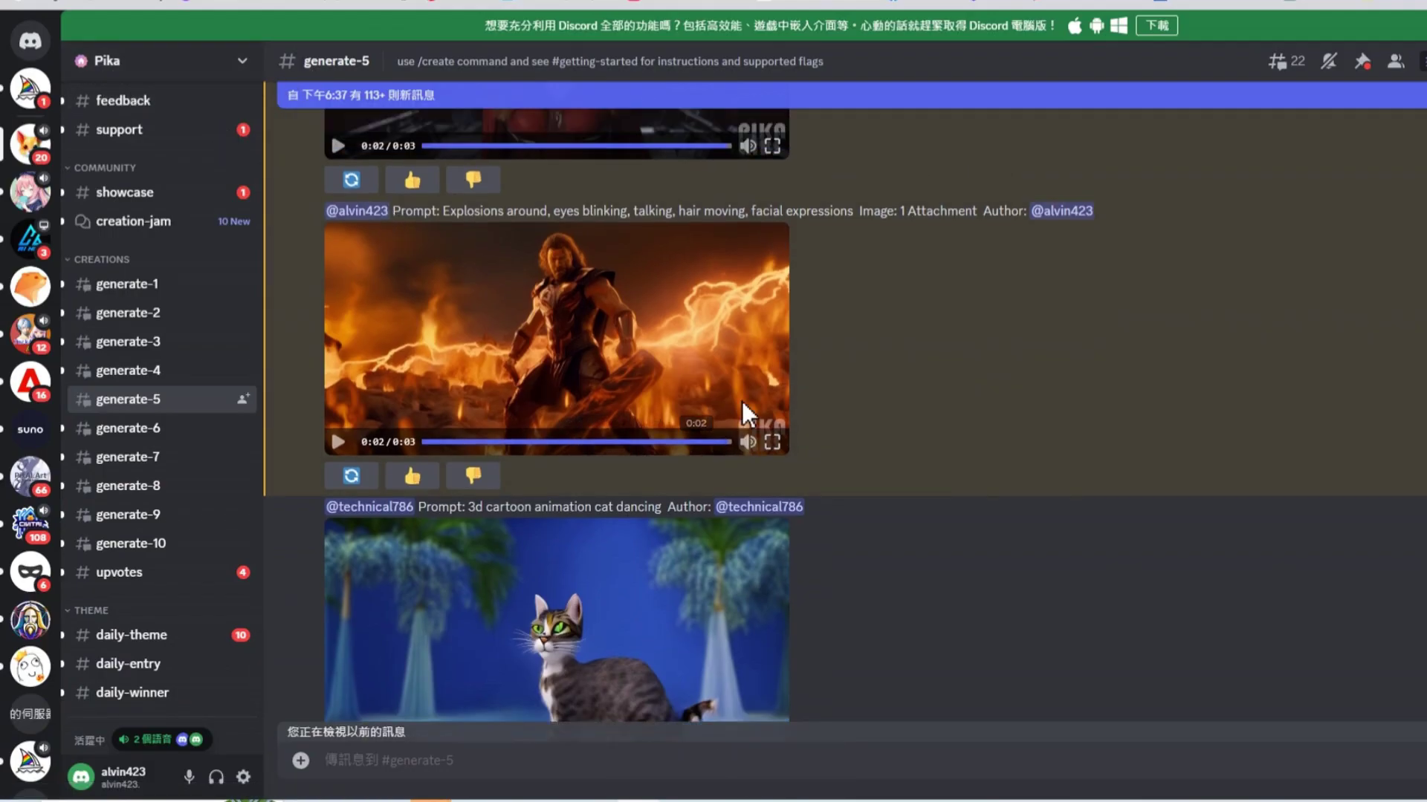
pyautogui.scroll(8, 742, 402)
pyautogui.scroll(-5, 596, 398)
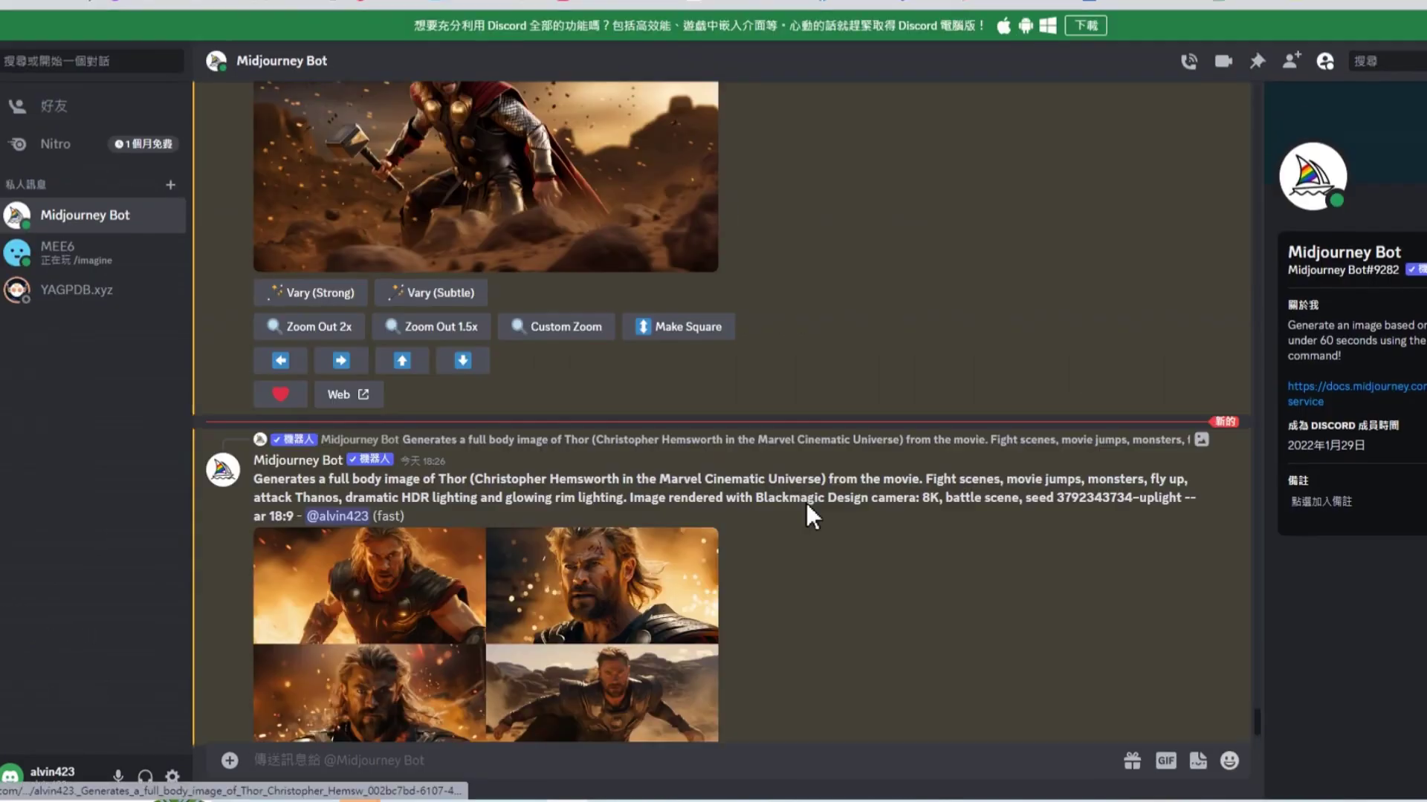
pyautogui.scroll(-2, 805, 502)
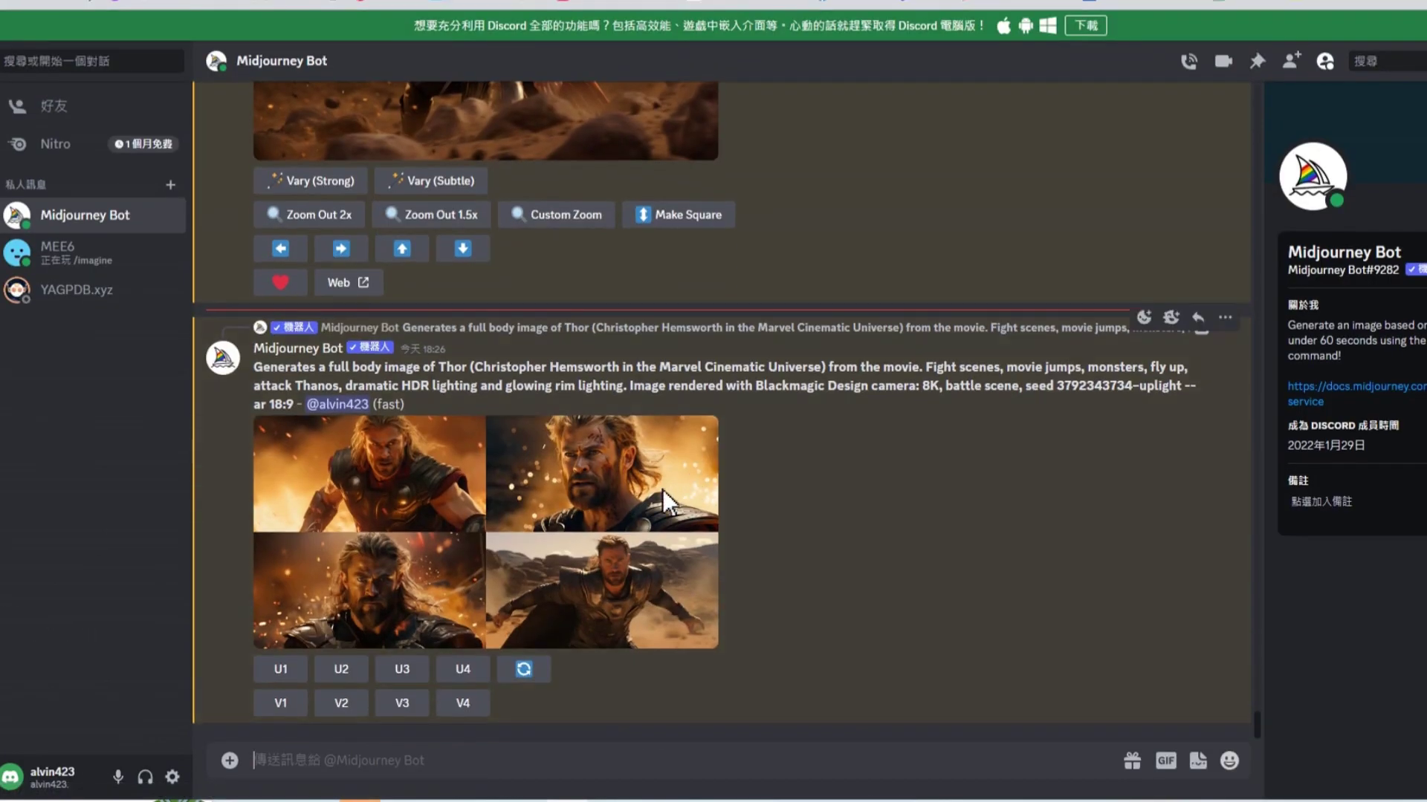
pyautogui.click(414, 516)
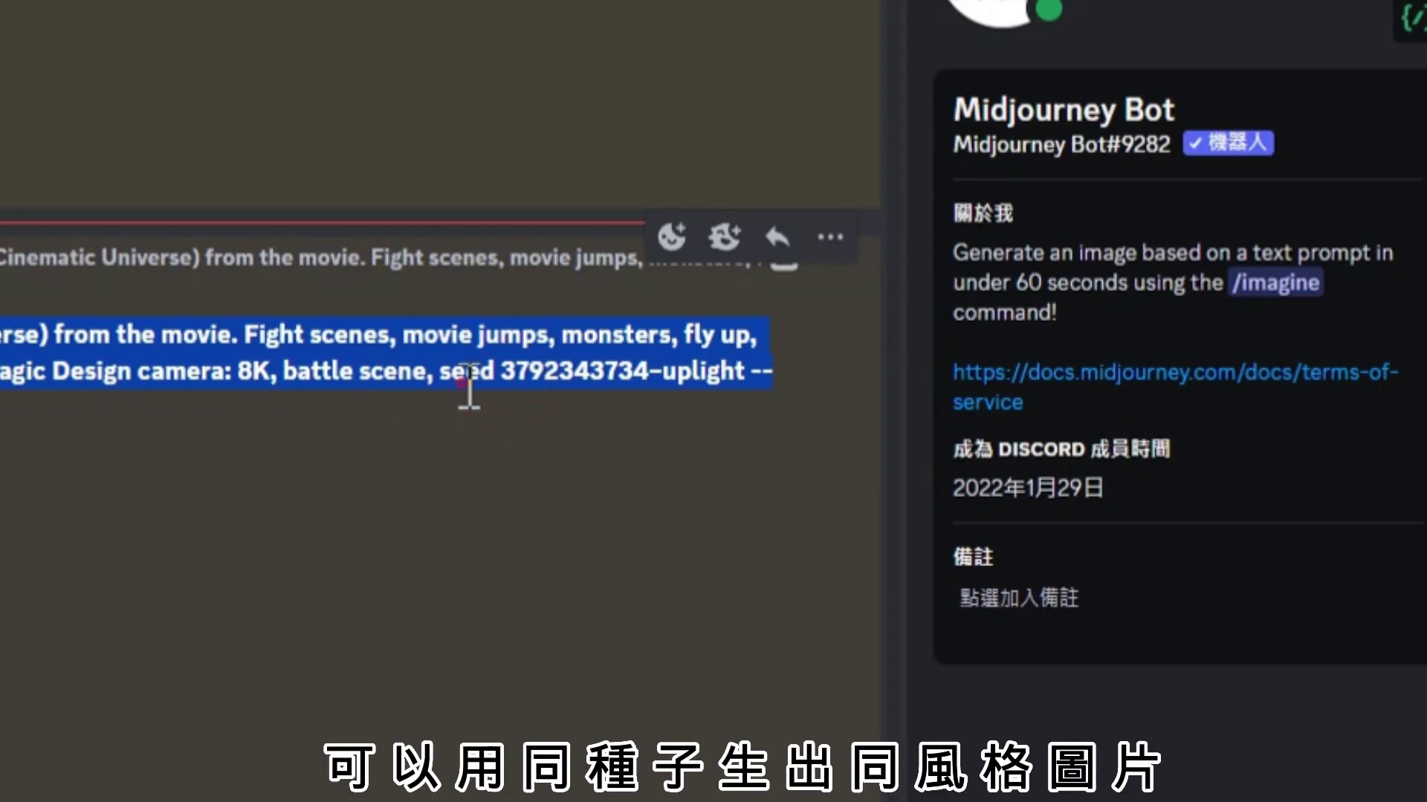
pyautogui.click(470, 380)
pyautogui.moveTo(559, 380); pyautogui.dragTo(706, 375)
pyautogui.click(714, 382)
pyautogui.moveTo(429, 370); pyautogui.dragTo(755, 376)
pyautogui.moveTo(106, 344); pyautogui.dragTo(141, 345)
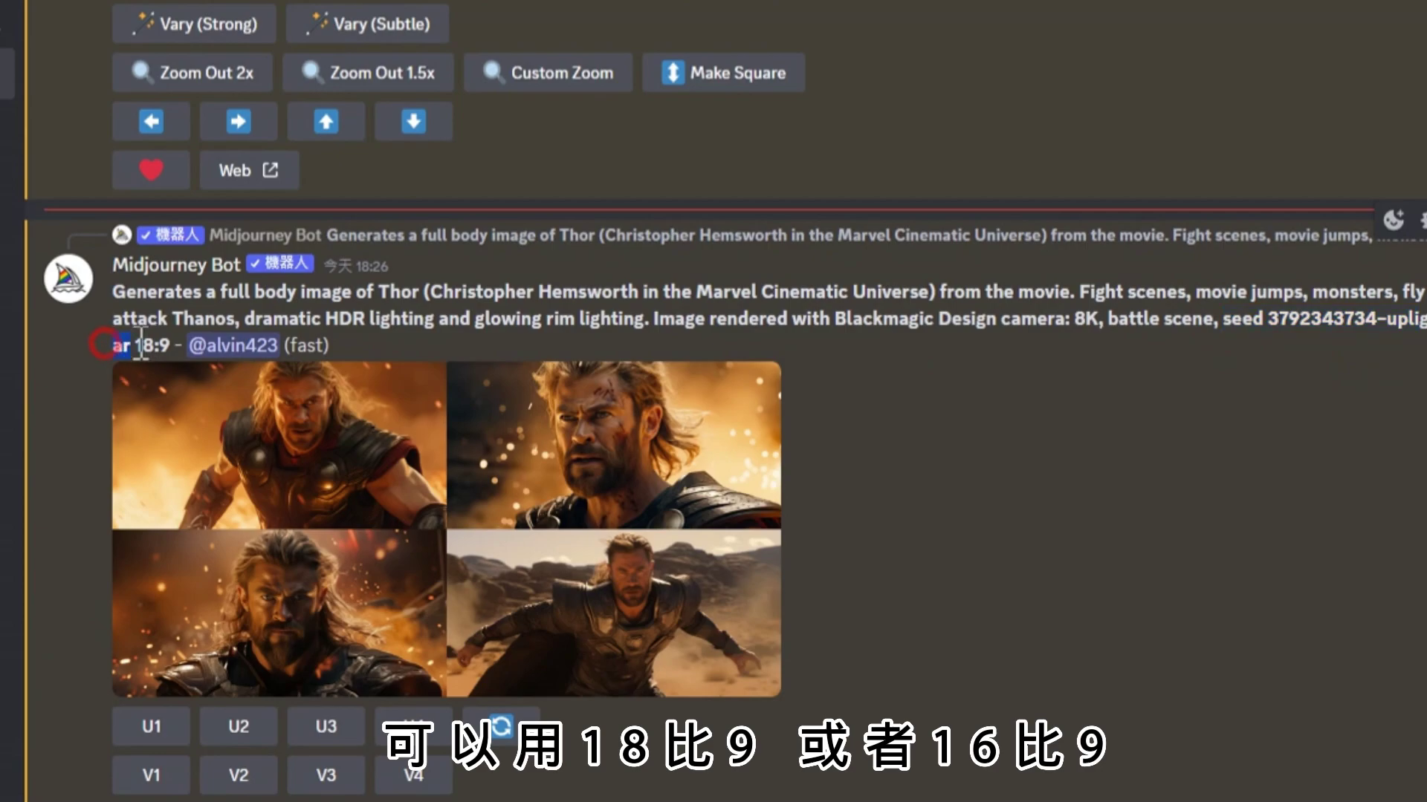
pyautogui.click(1001, 377)
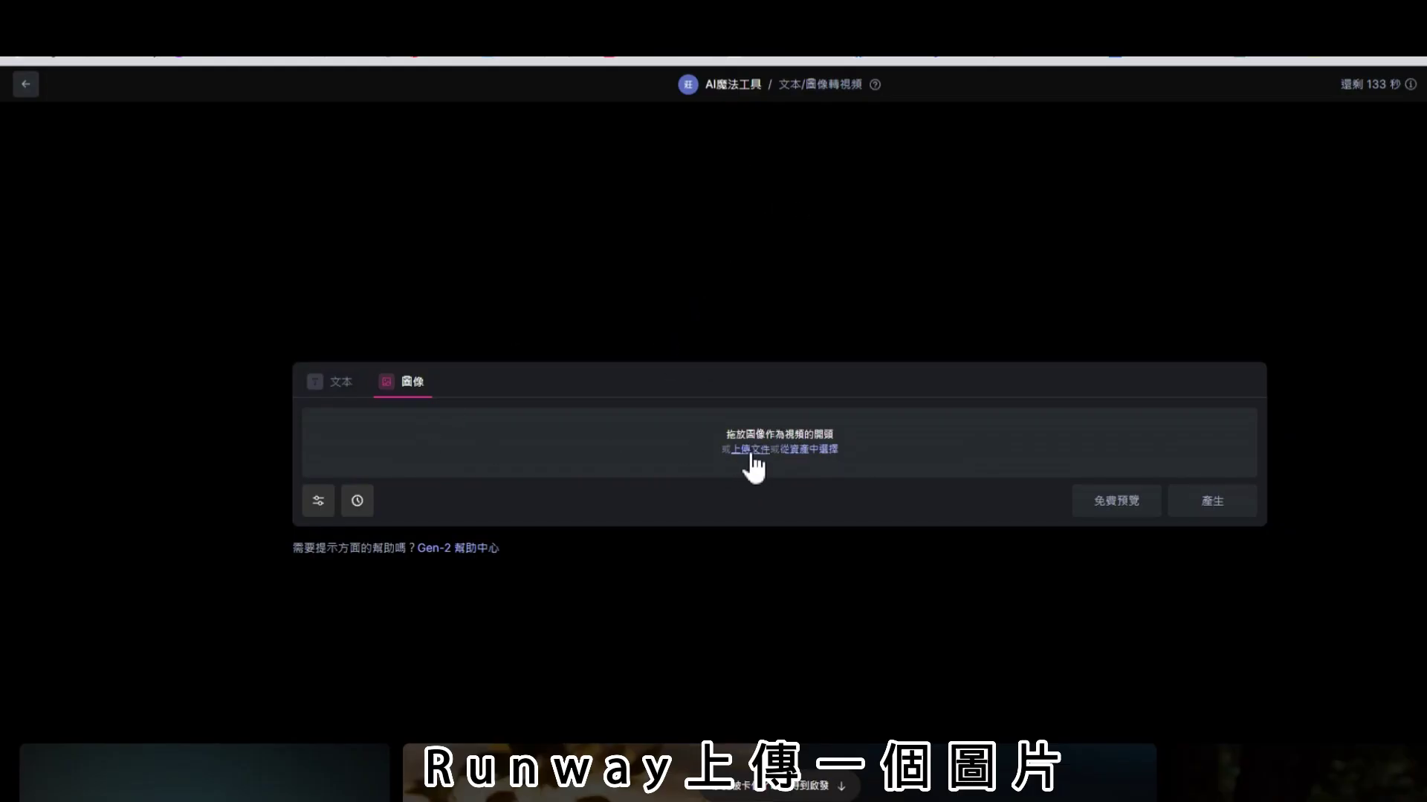
# - Upload Thor image 04 as the Gen-2 start frame and generate the video
pyautogui.click(750, 453)
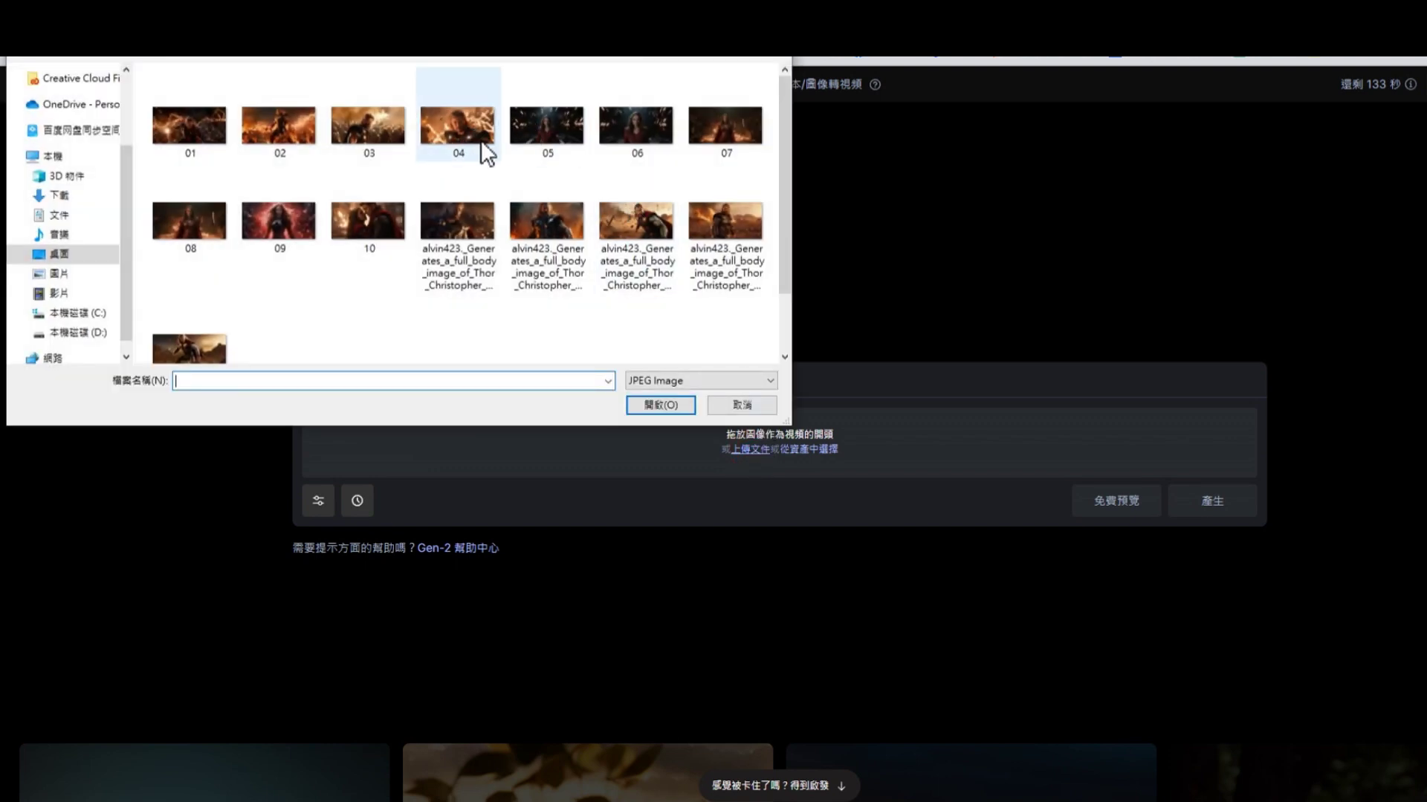
pyautogui.doubleClick(483, 147)
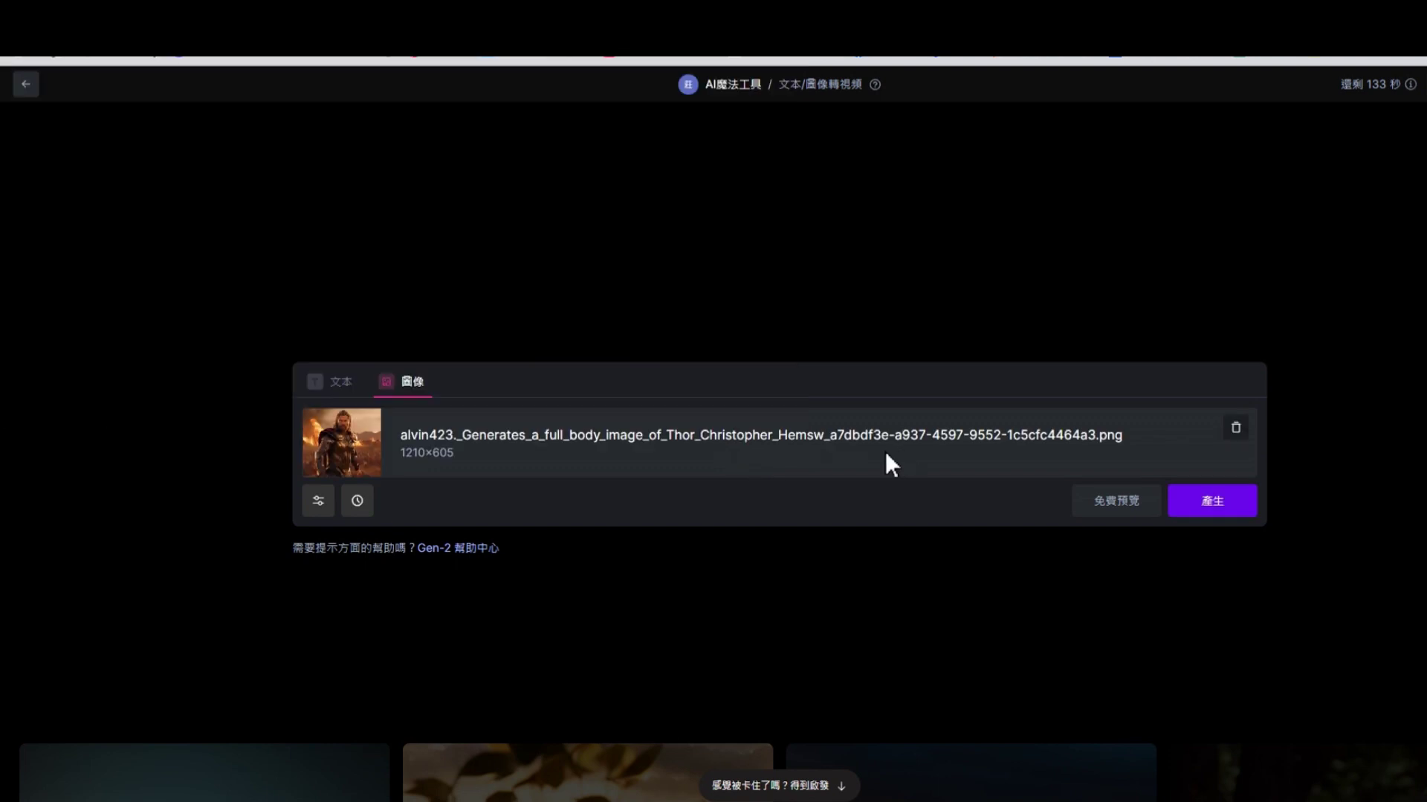
pyautogui.click(1214, 513)
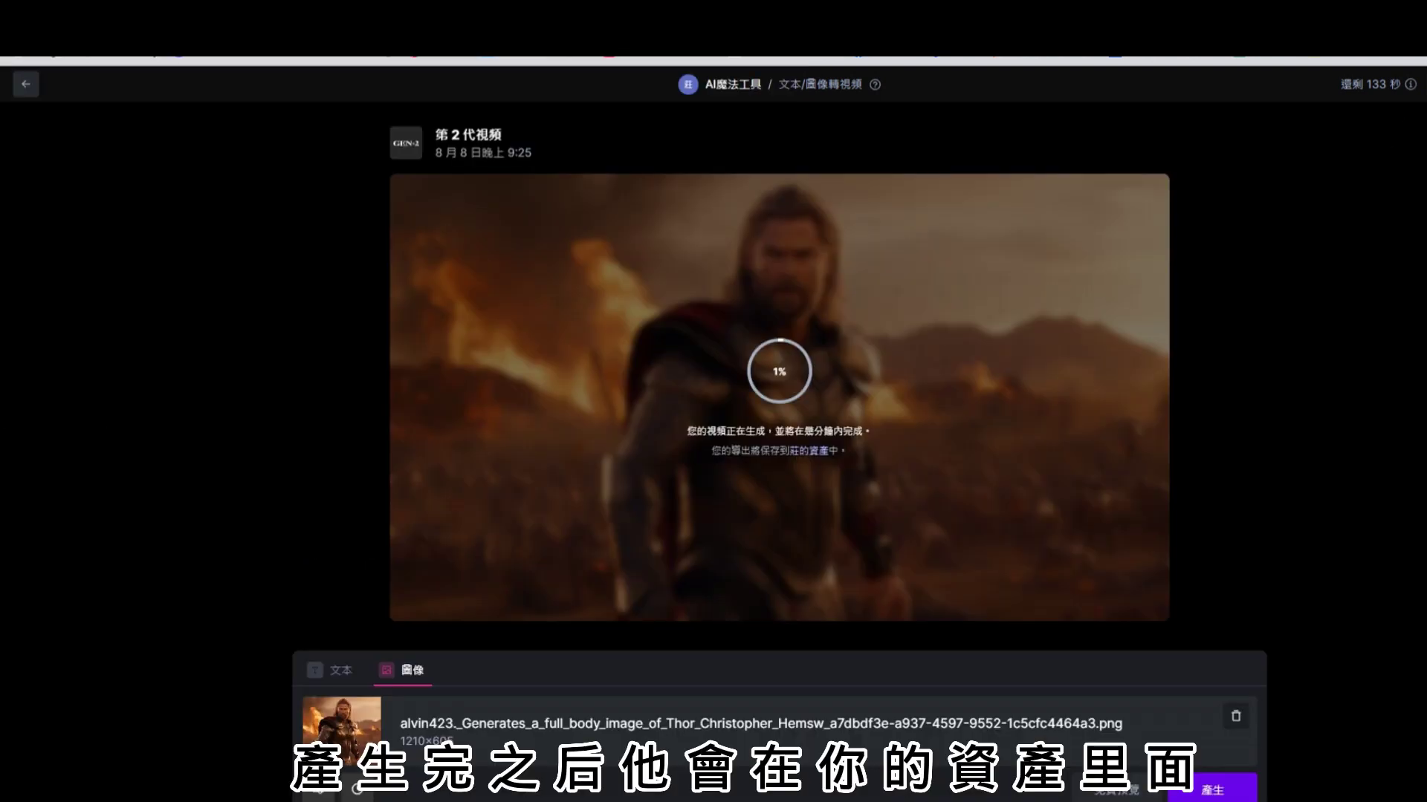
pyautogui.click(23, 96)
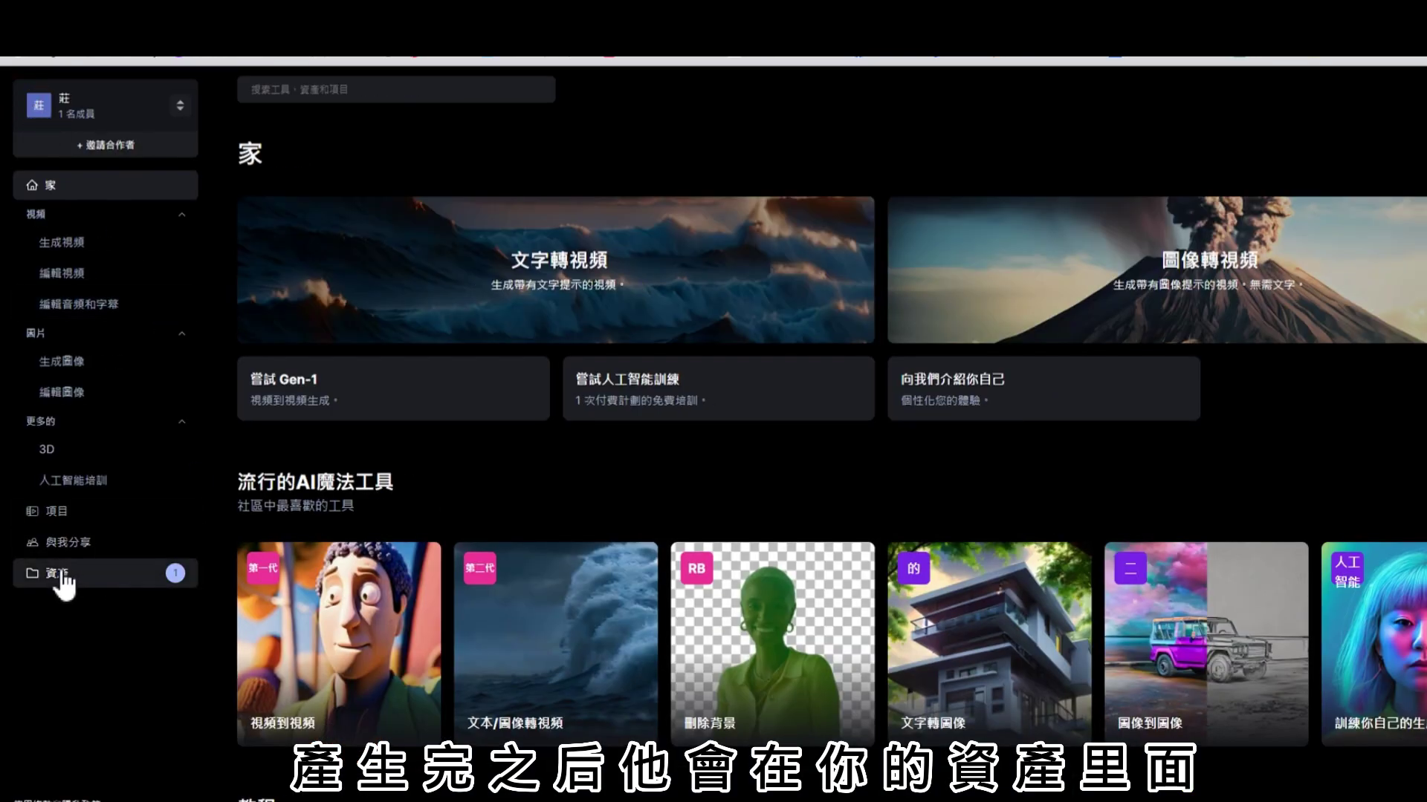
pyautogui.click(59, 572)
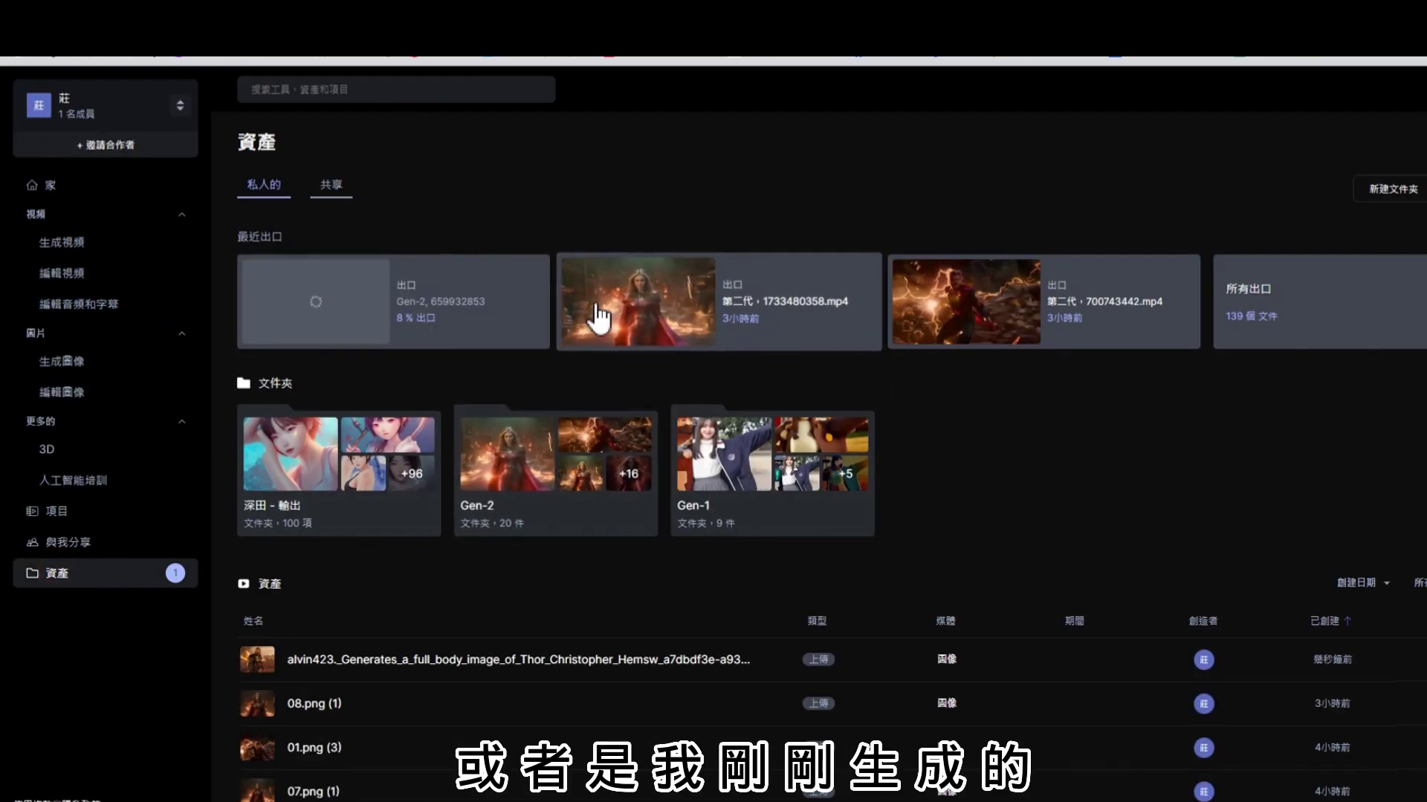
pyautogui.click(717, 301)
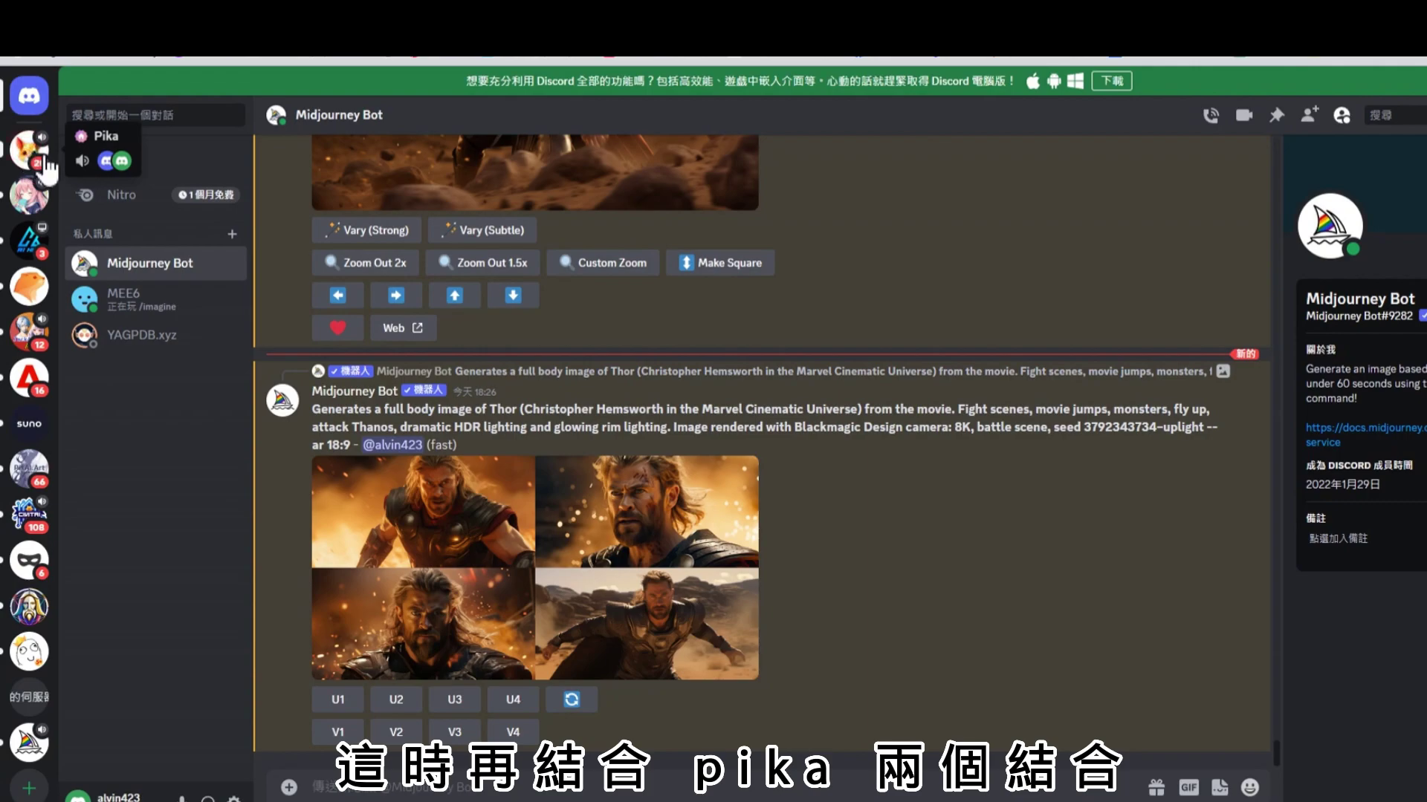
# - Switch to Pika's generate-5 channel and play a downloaded Pika Explosions clip
pyautogui.click(43, 159)
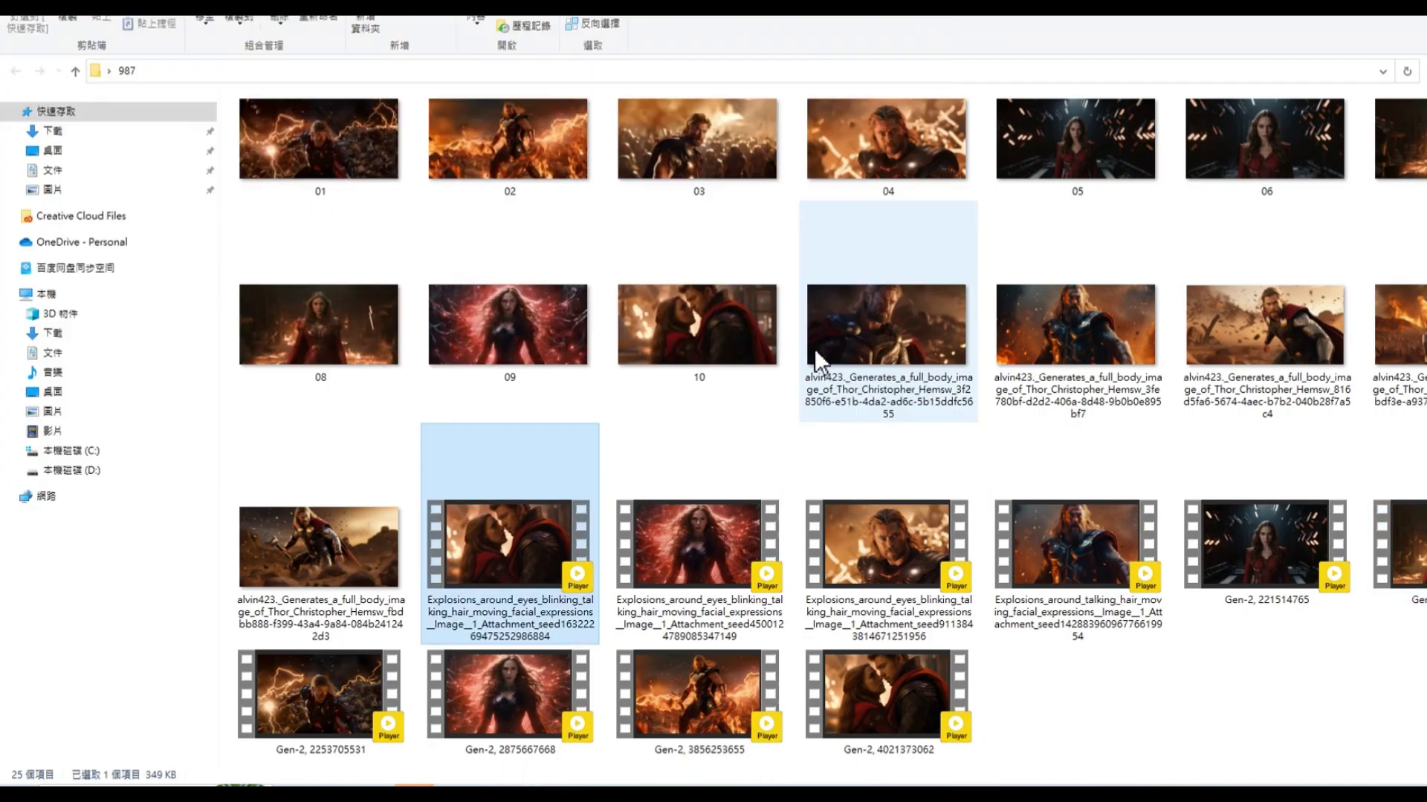
pyautogui.doubleClick(725, 507)
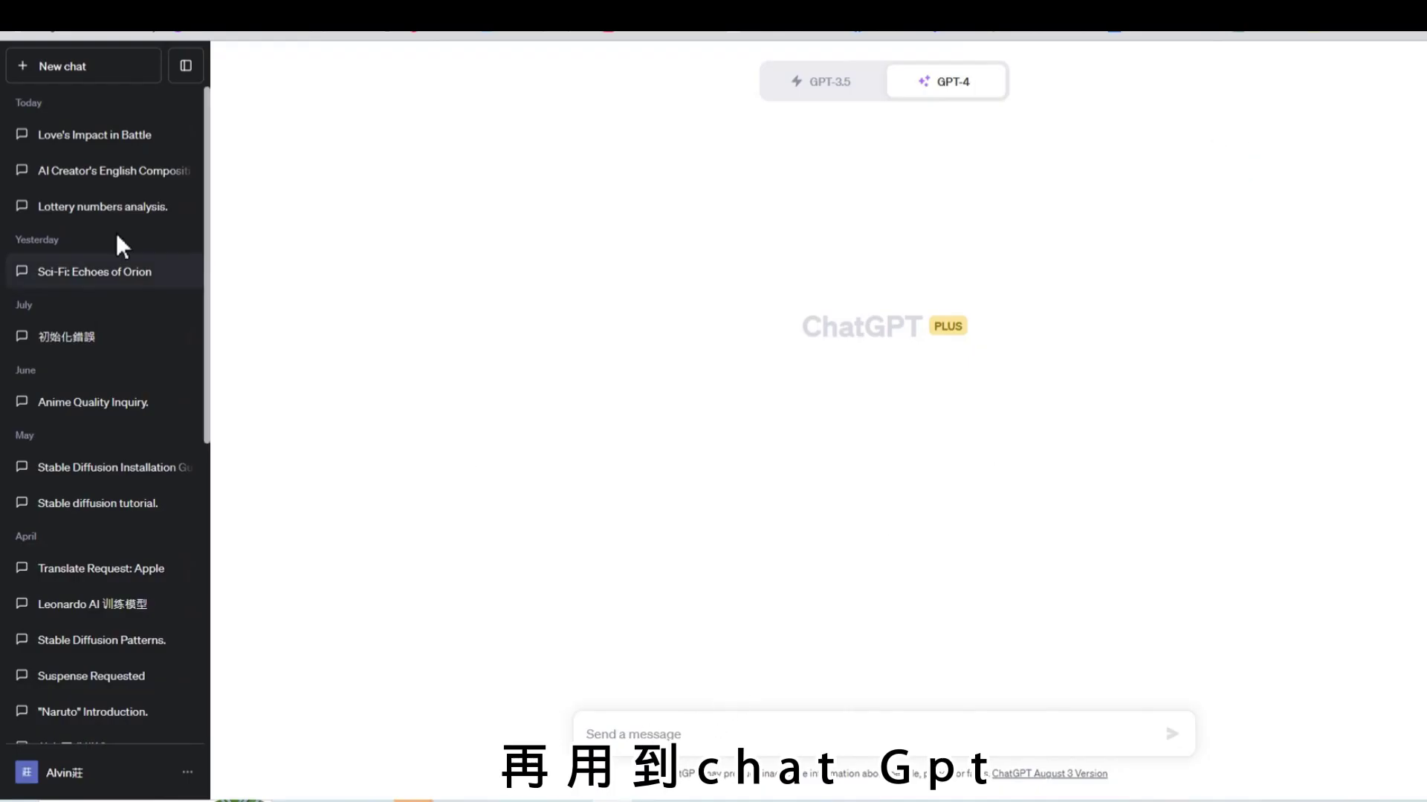
# - Paste the prompt for 10 classic Avengers sentences into GPT-4 and send it
pyautogui.rightClick(680, 732)
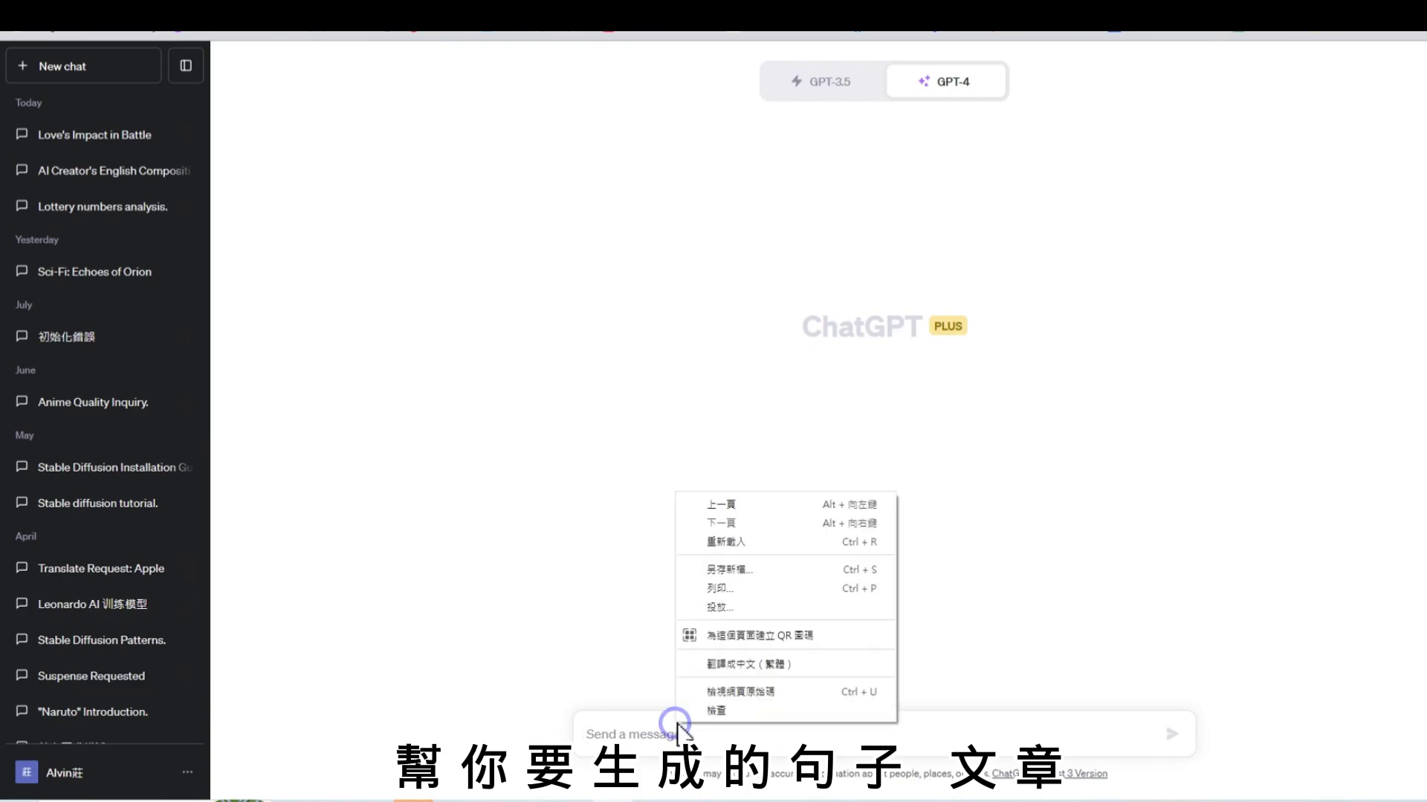
pyautogui.click(695, 577)
pyautogui.press('Return')
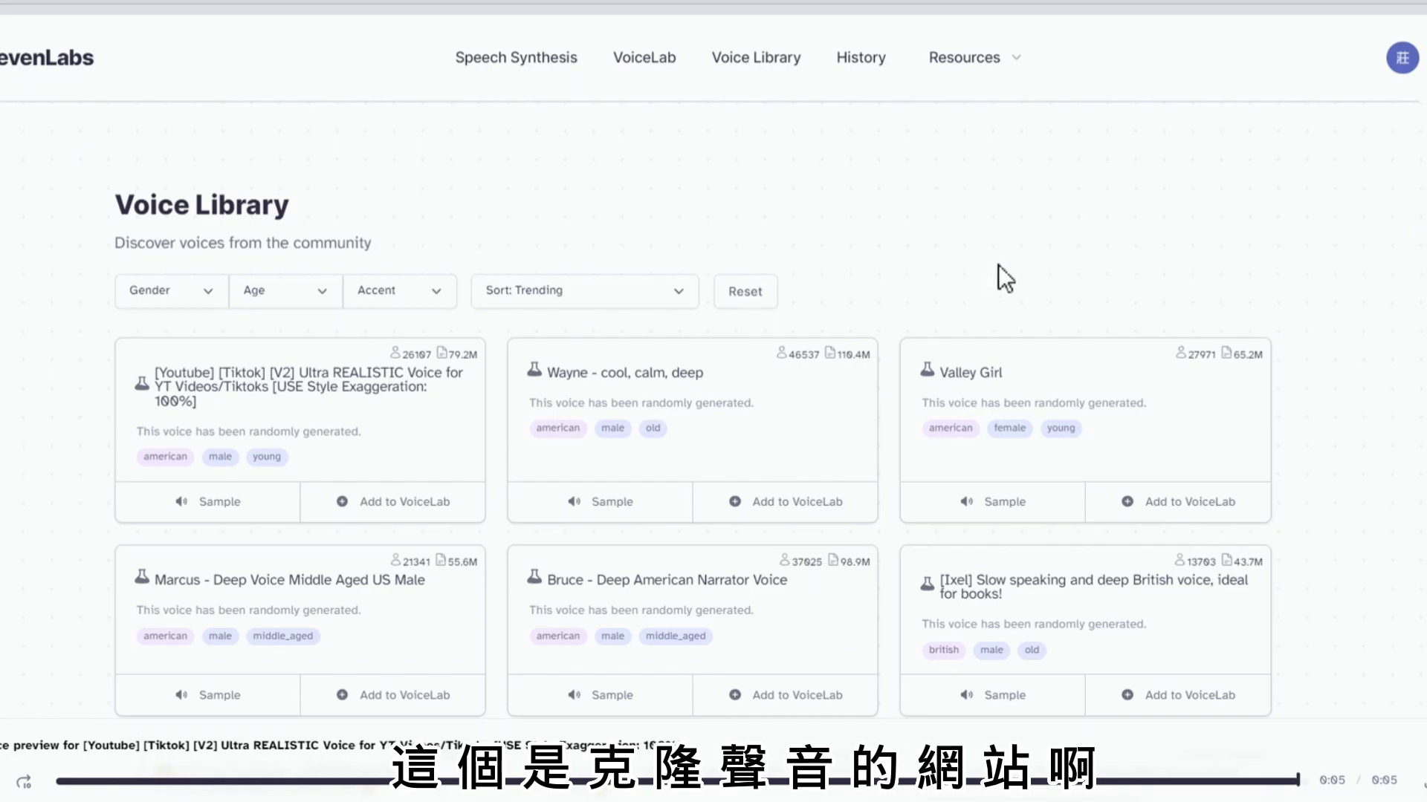
# - Open the ElevenLabs account options menu
pyautogui.scroll(-1, 525, 232)
pyautogui.scroll(1, 547, 315)
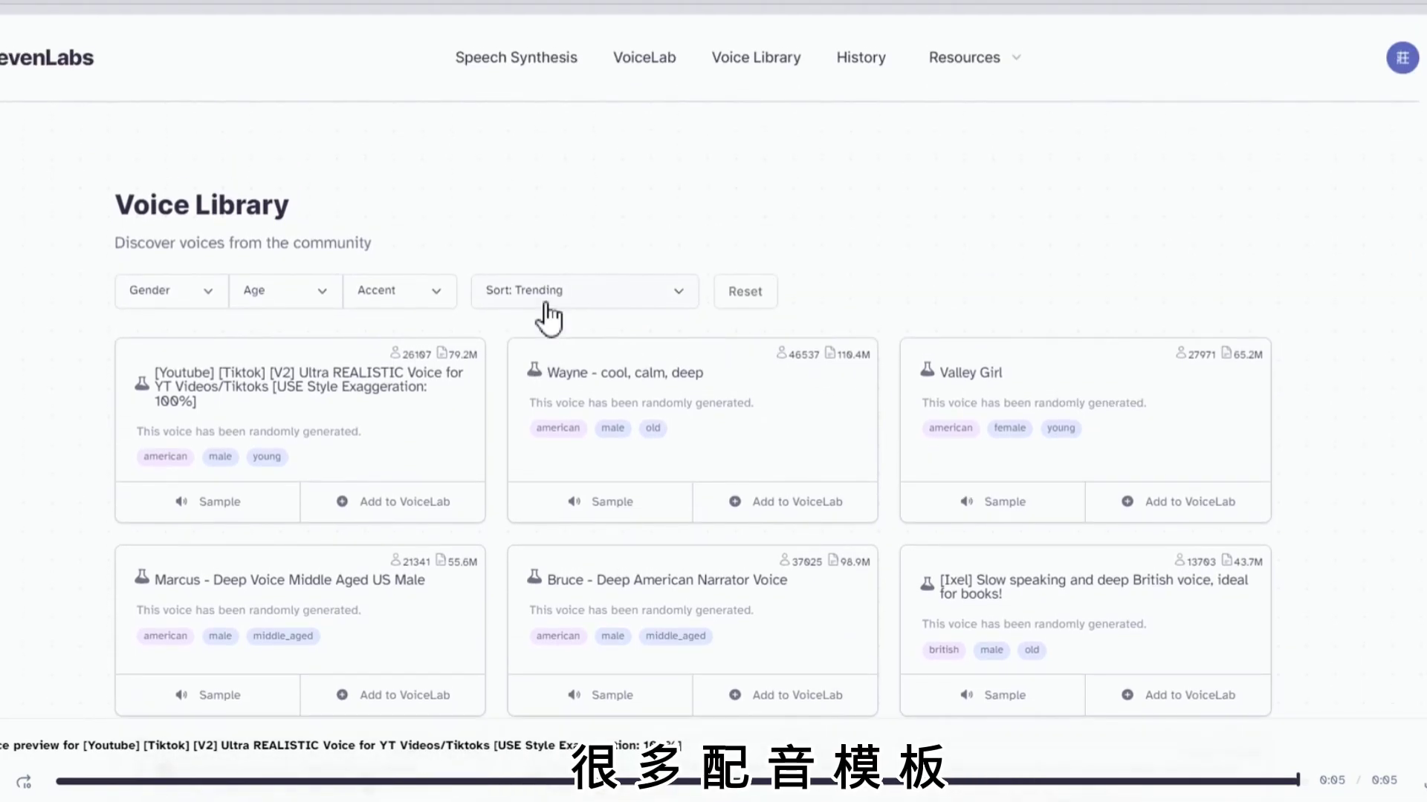
pyautogui.scroll(-3, 770, 532)
pyautogui.scroll(3, 780, 524)
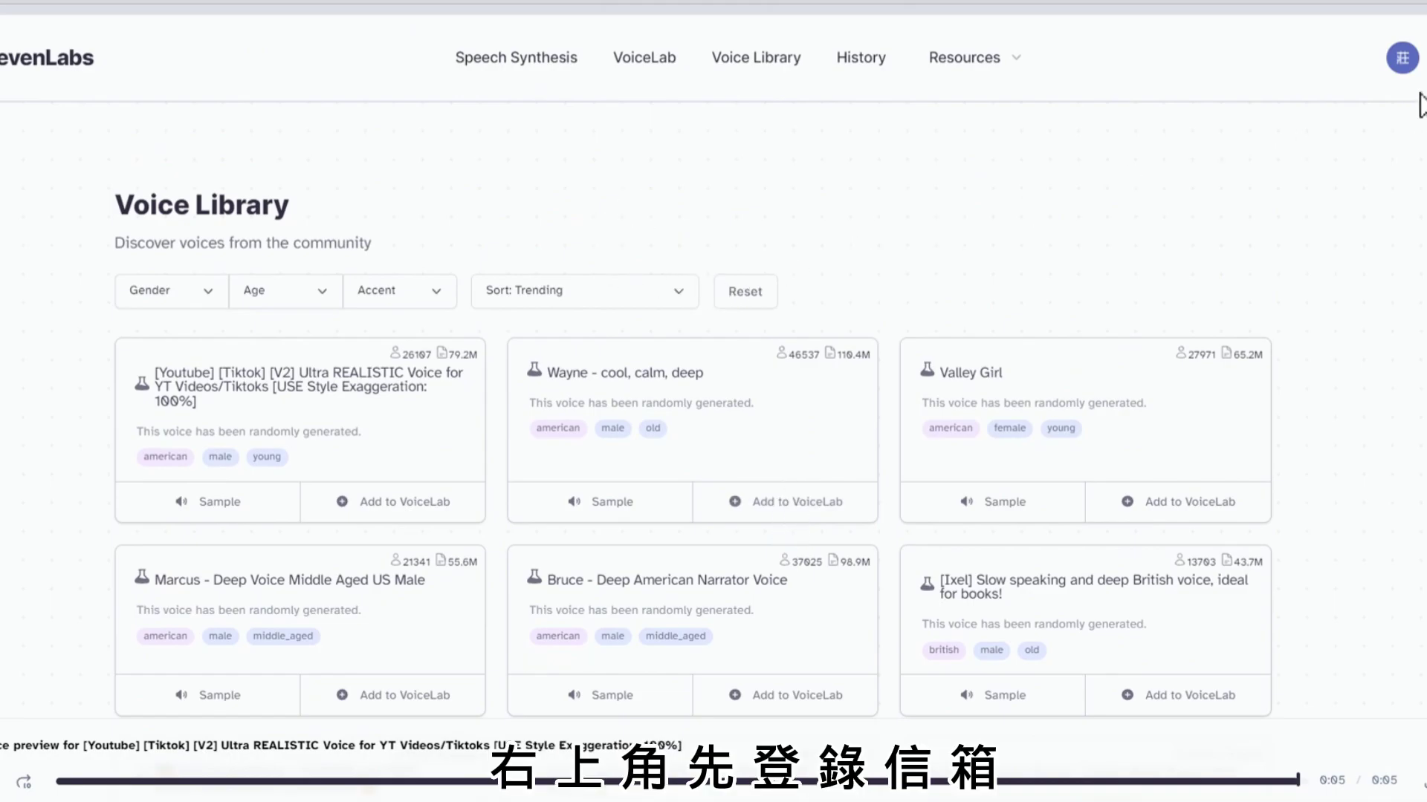
pyautogui.click(1398, 66)
pyautogui.rightClick(1078, 188)
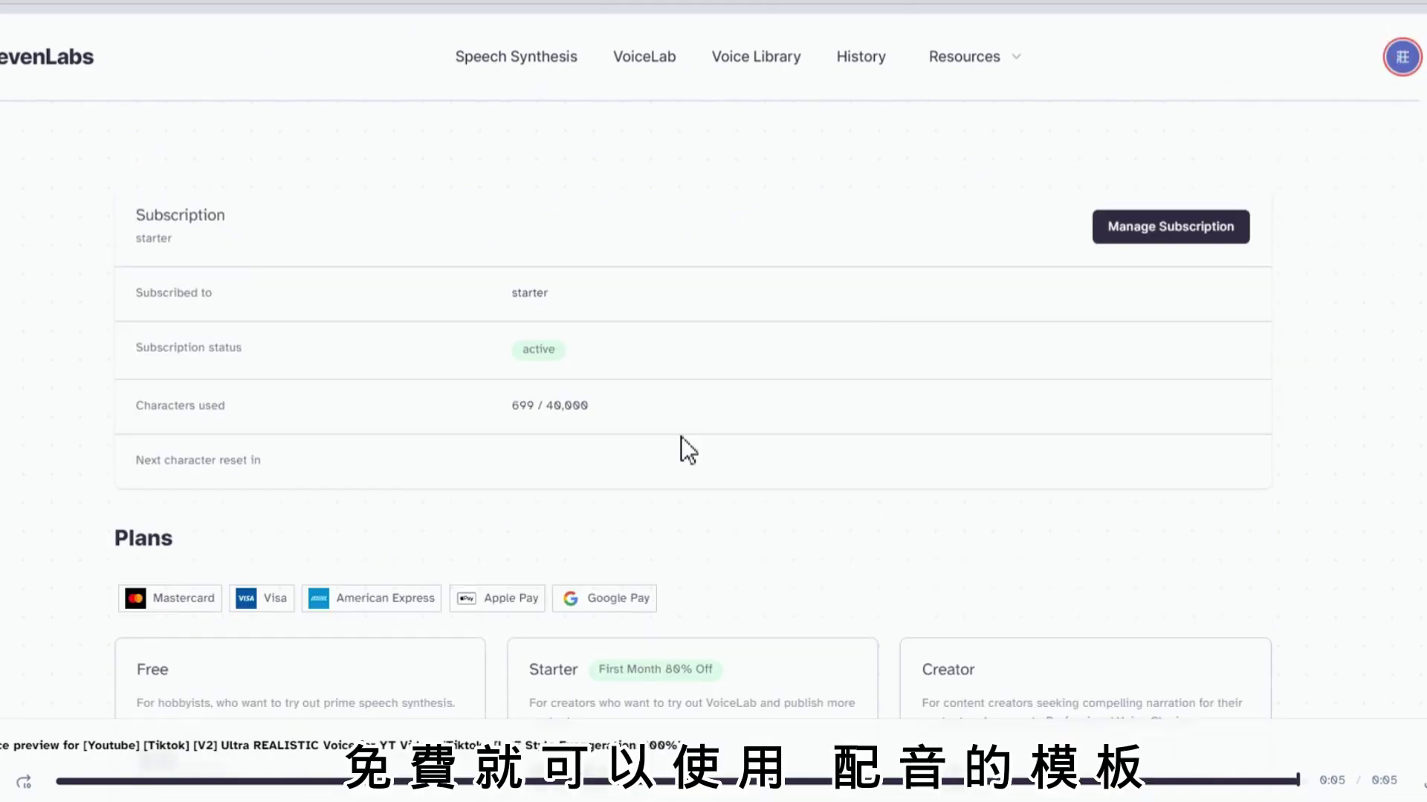
# - Browse the plan cards and highlight the Starter plan's $1 monthly price and features
pyautogui.scroll(-5, 680, 438)
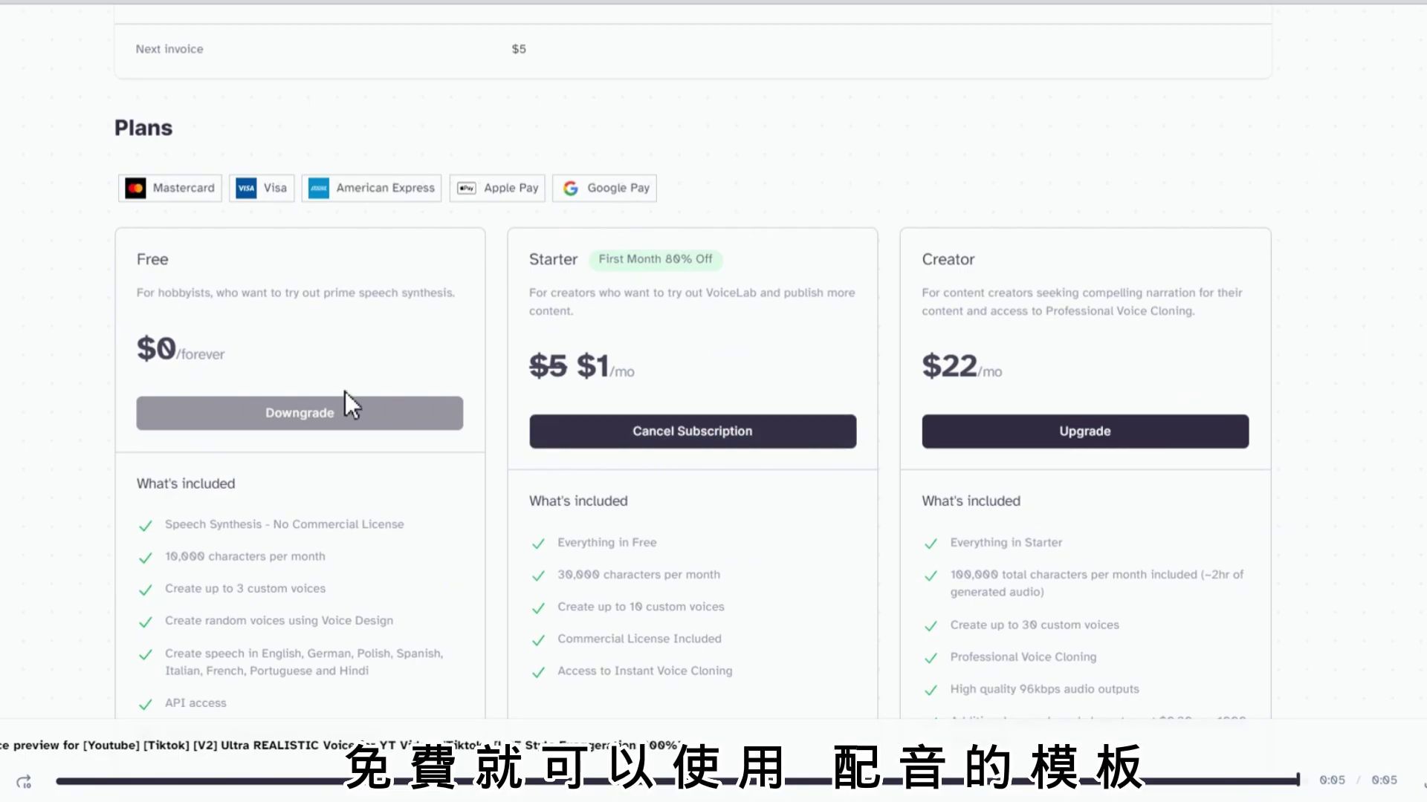
pyautogui.scroll(-3, 558, 254)
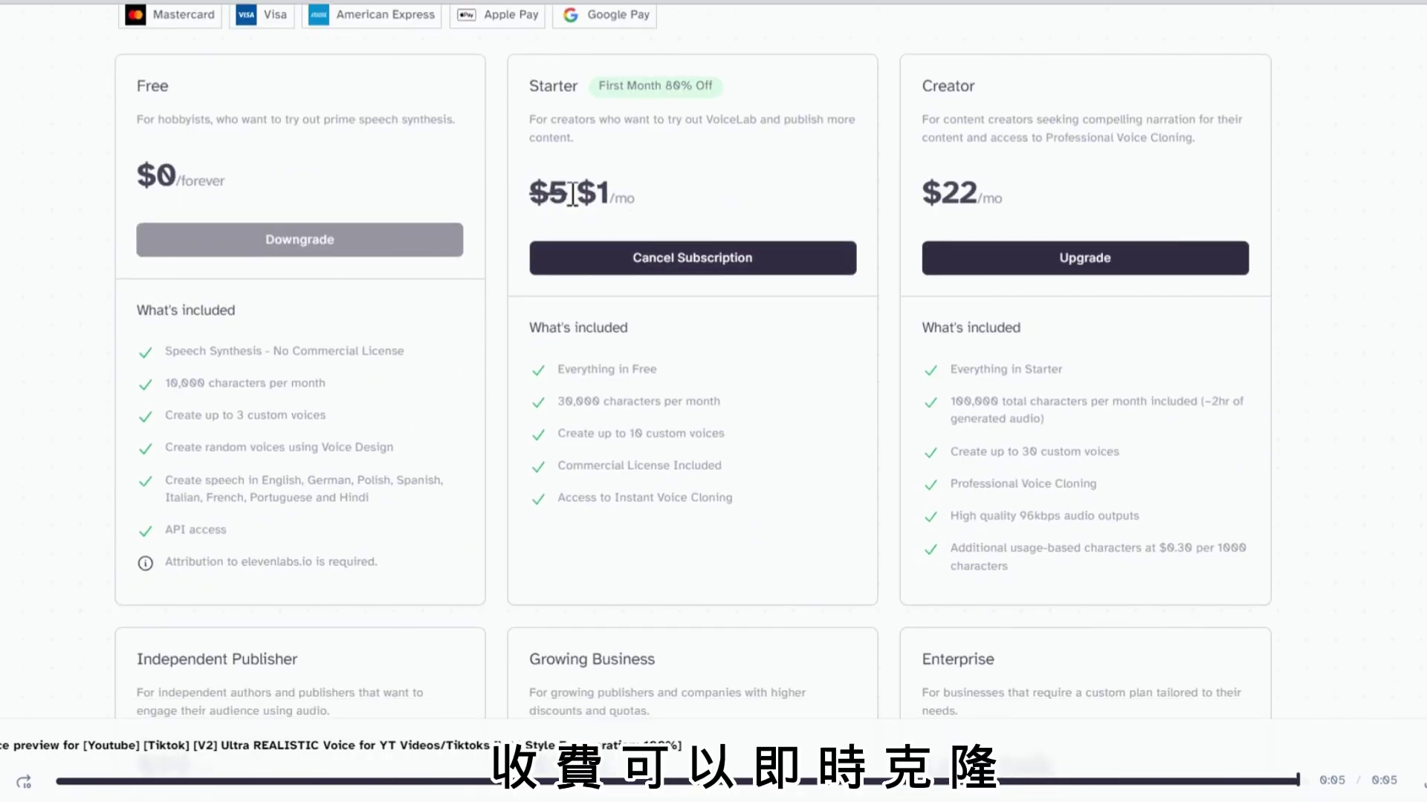
pyautogui.scroll(-1, 669, 401)
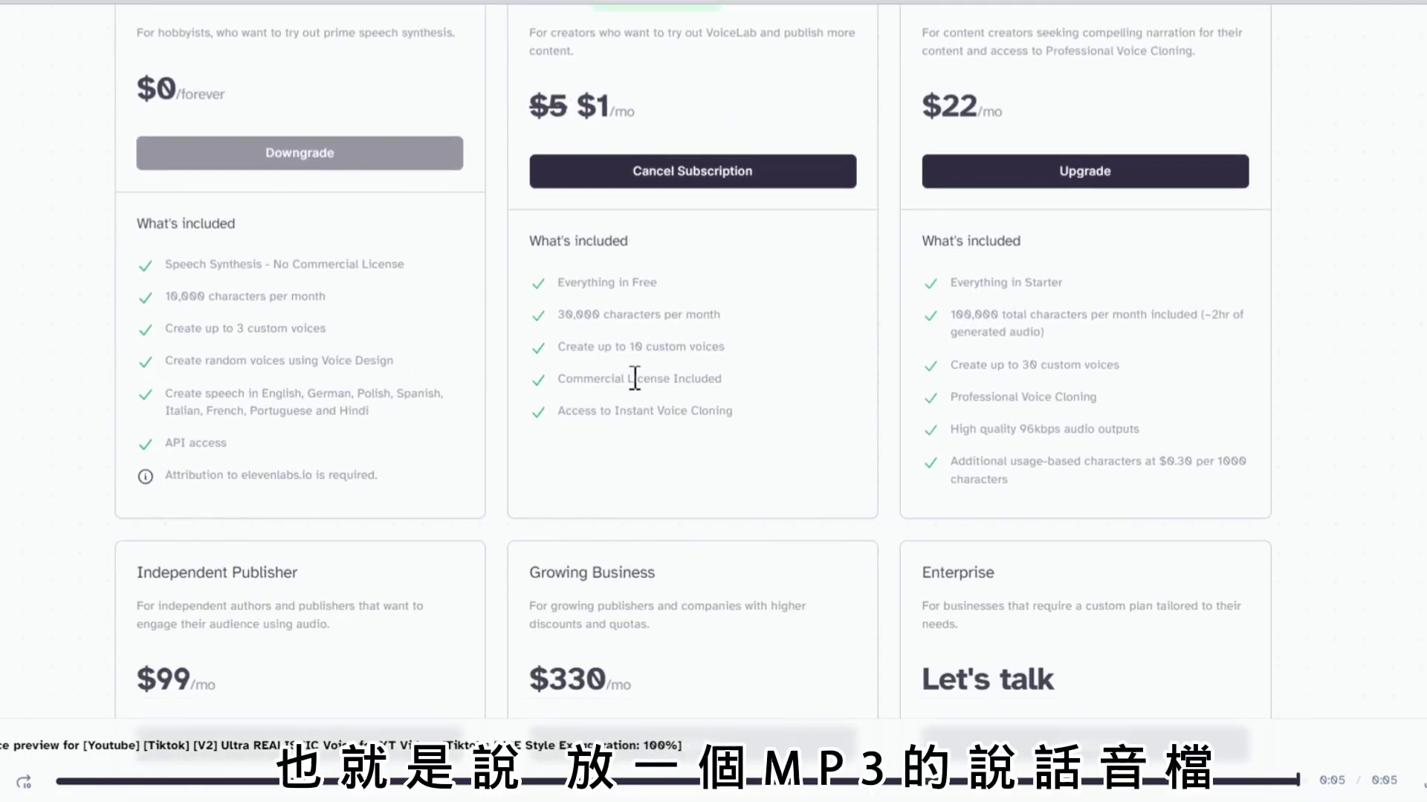
pyautogui.scroll(-2, 679, 373)
pyautogui.scroll(3, 685, 376)
pyautogui.scroll(2, 714, 385)
pyautogui.scroll(-3, 724, 378)
pyautogui.scroll(1, 725, 377)
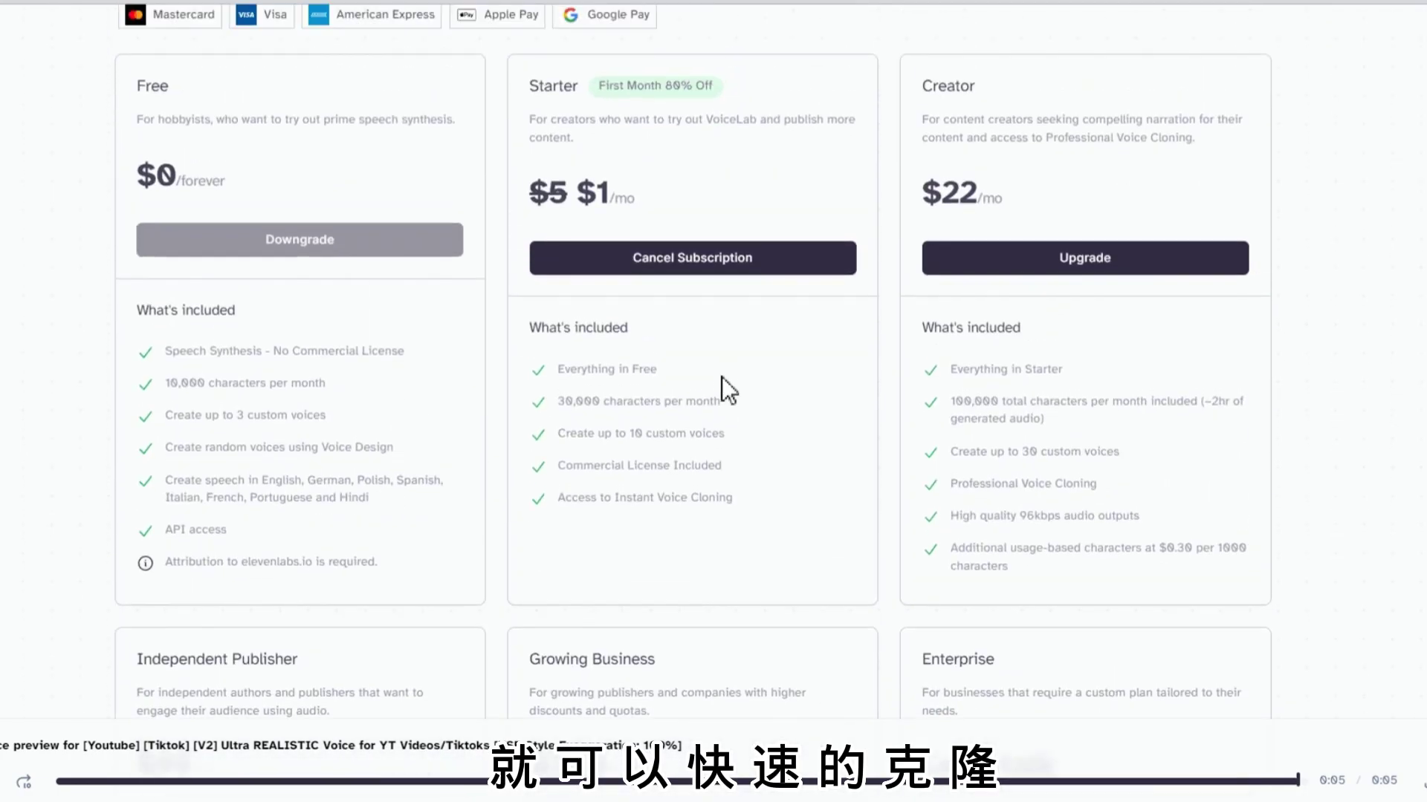
pyautogui.moveTo(626, 196); pyautogui.dragTo(595, 194)
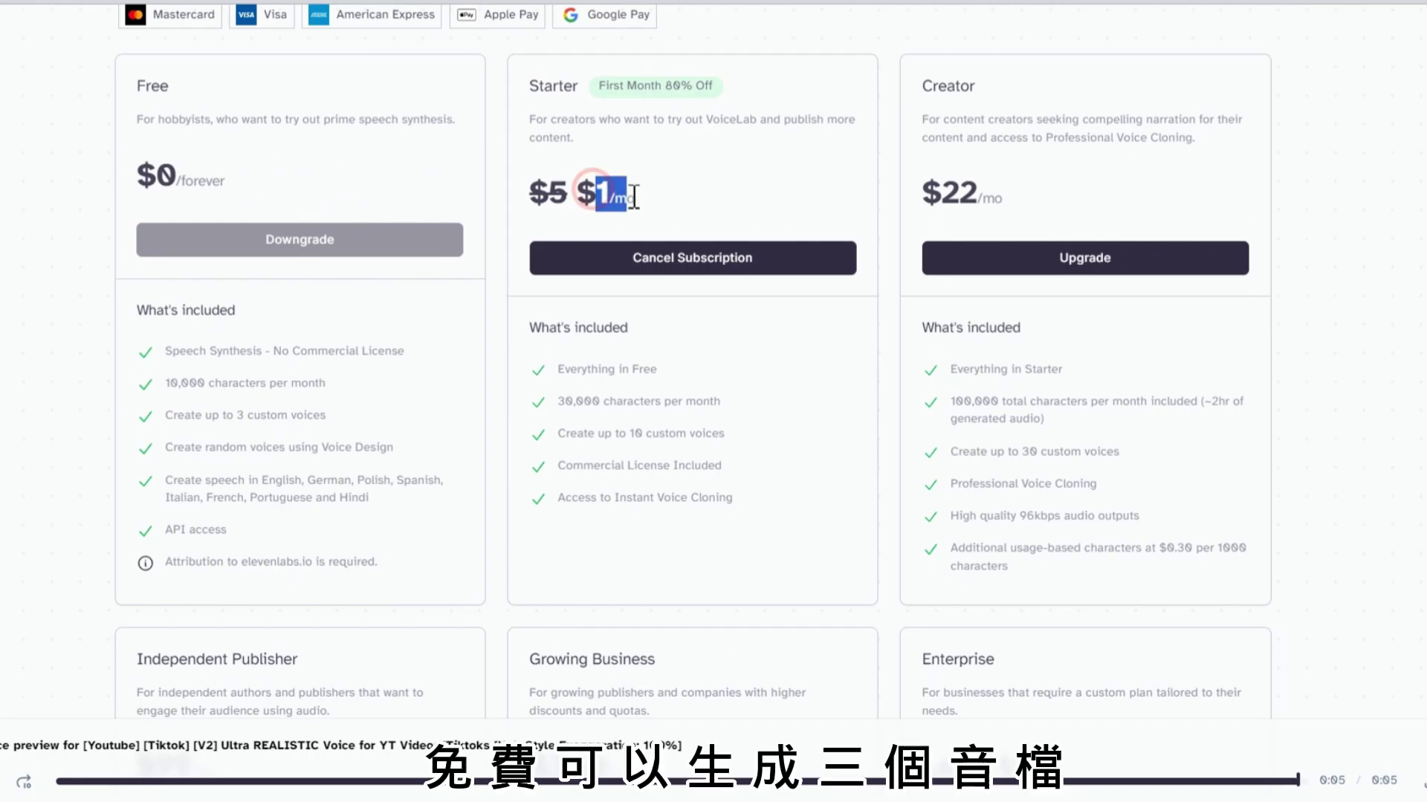
pyautogui.moveTo(537, 366); pyautogui.dragTo(734, 496)
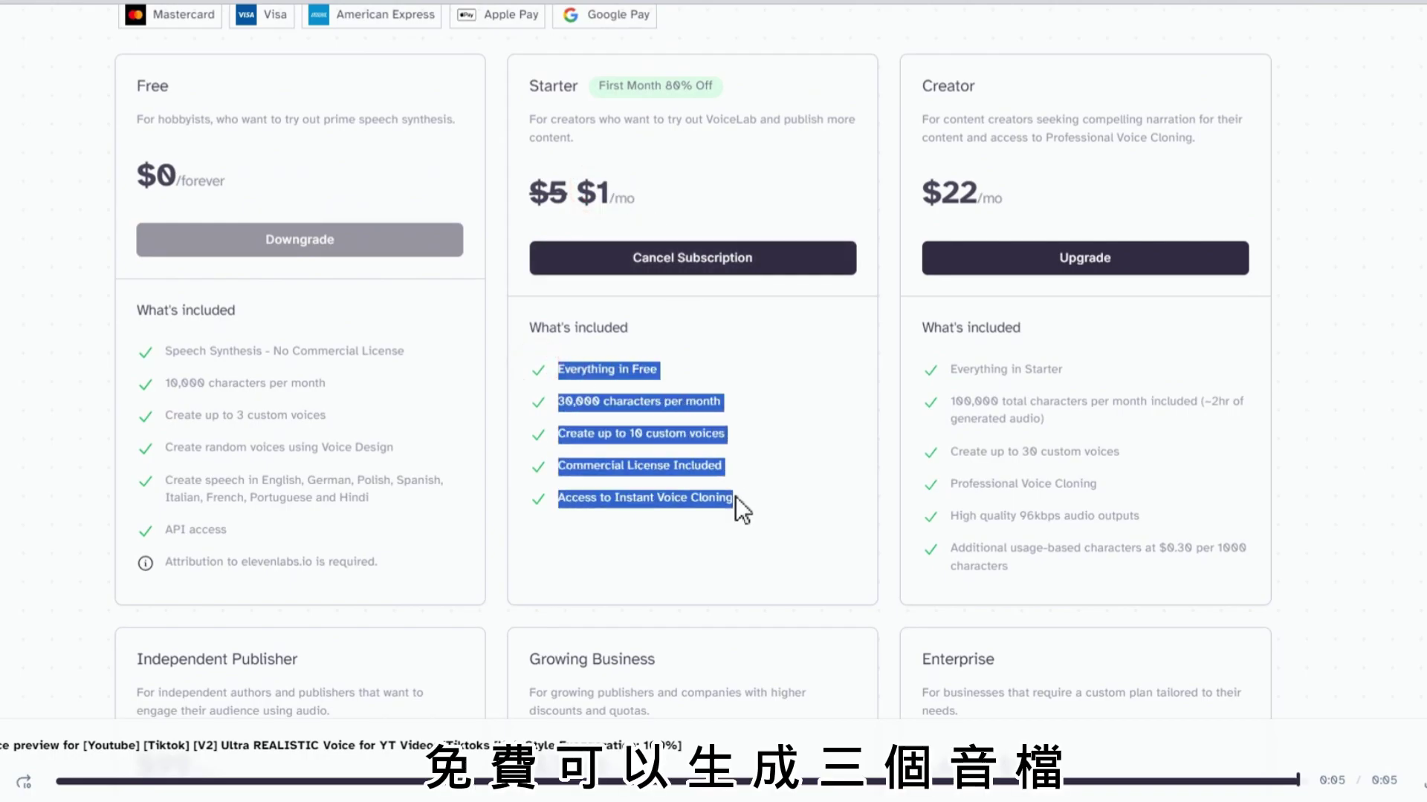
pyautogui.scroll(8, 734, 496)
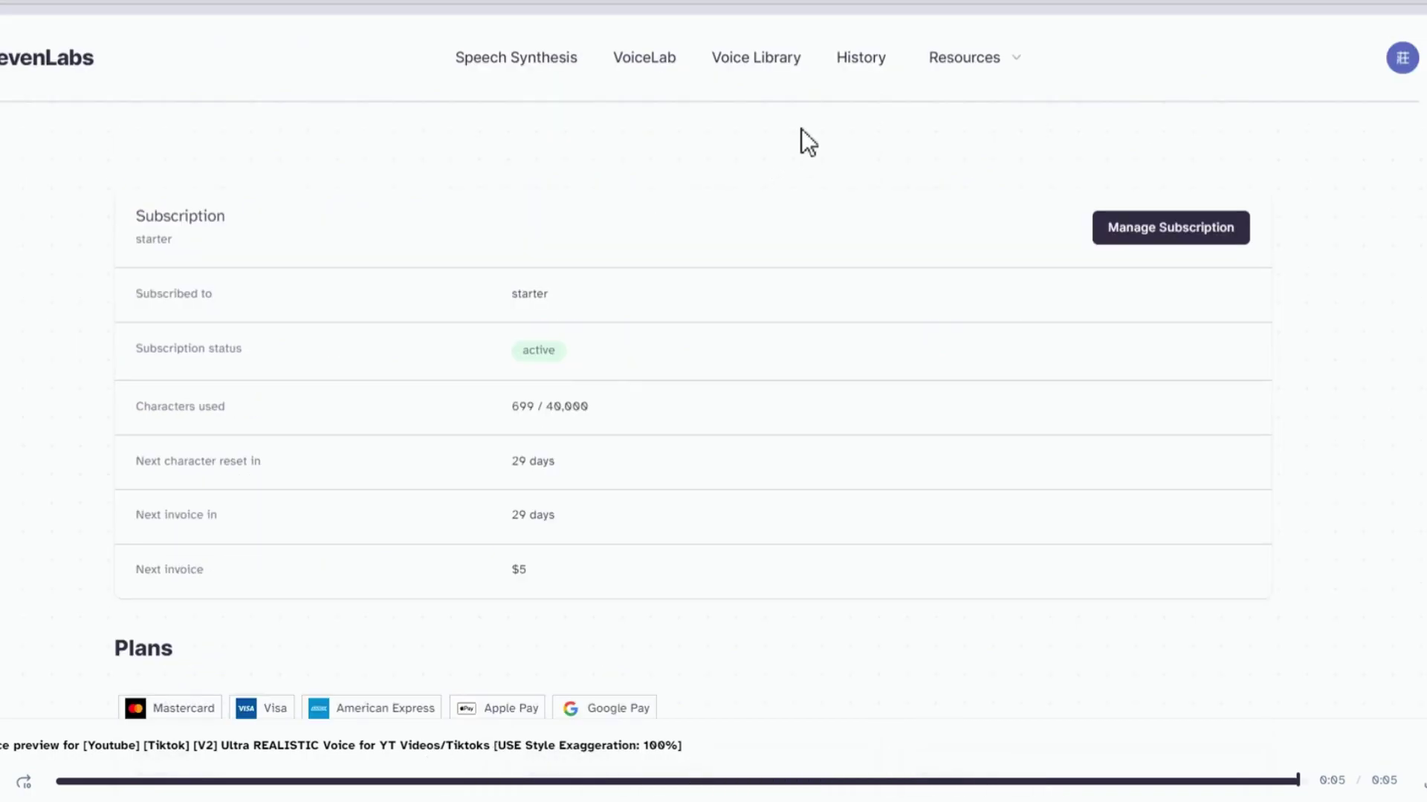
# - Open the Voice Library and view the Gender, Age and Accent filters without choosing any
pyautogui.click(732, 55)
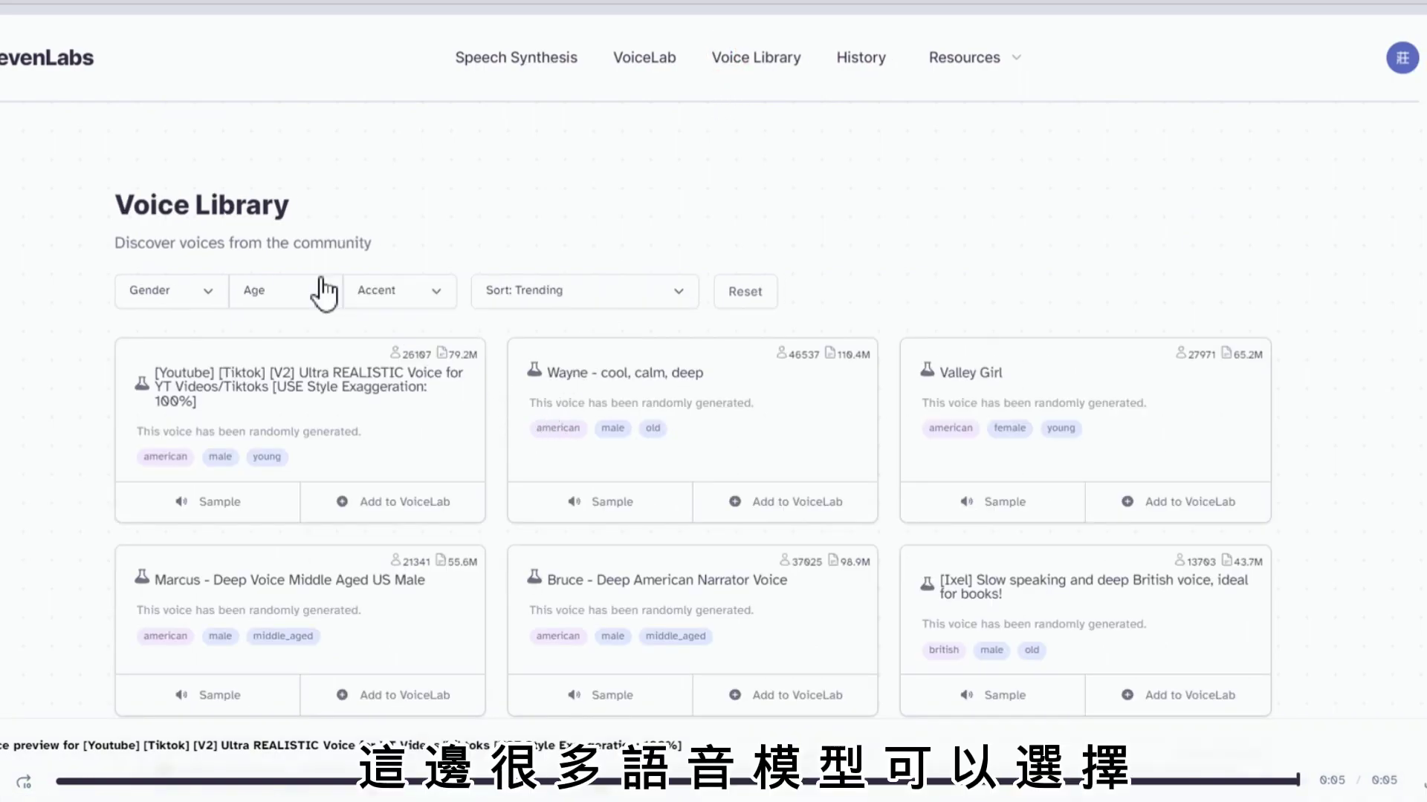
pyautogui.scroll(-10, 497, 470)
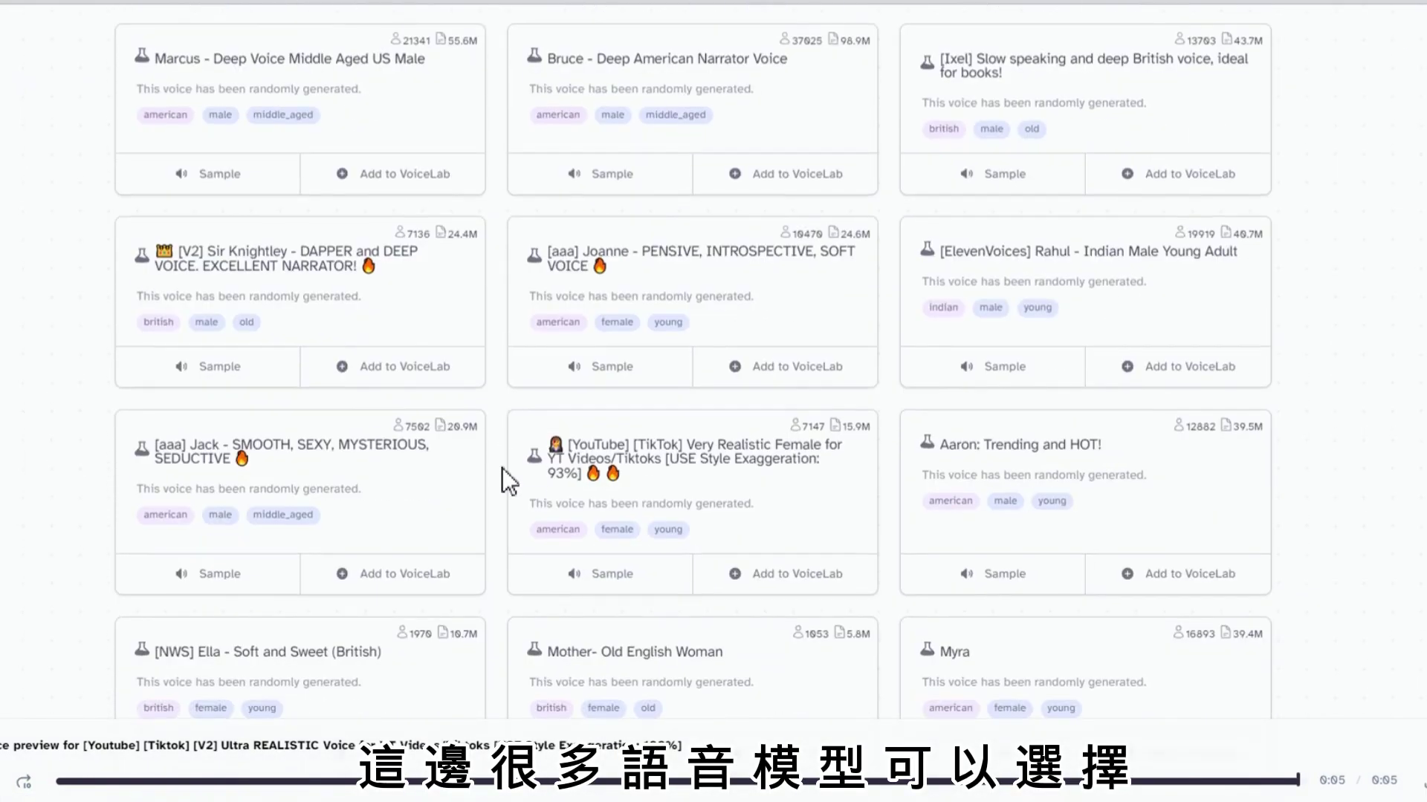
pyautogui.scroll(7, 509, 466)
pyautogui.scroll(4, 431, 409)
pyautogui.scroll(-2, 621, 392)
pyautogui.scroll(2, 266, 359)
pyautogui.click(169, 290)
pyautogui.click(298, 292)
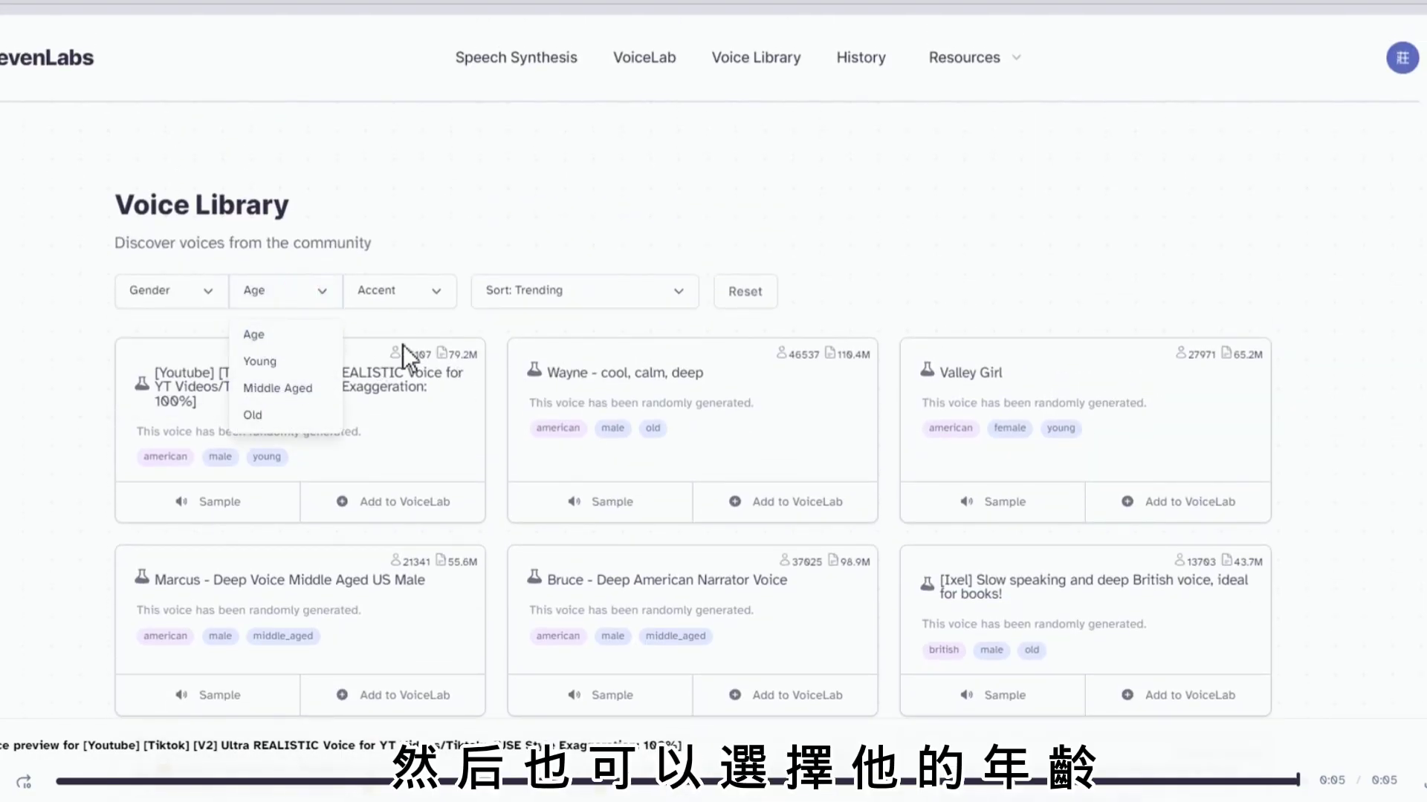
pyautogui.click(417, 297)
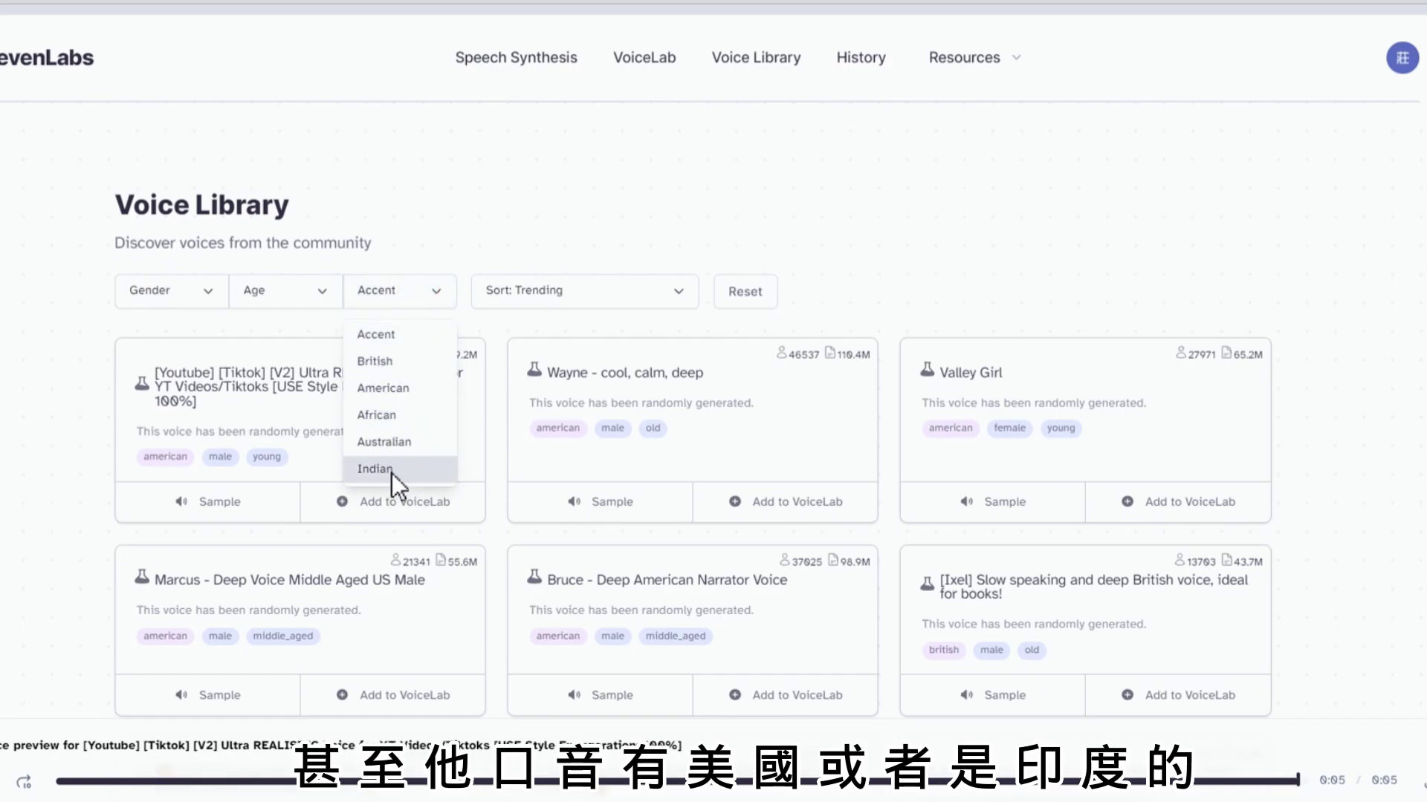
pyautogui.click(487, 198)
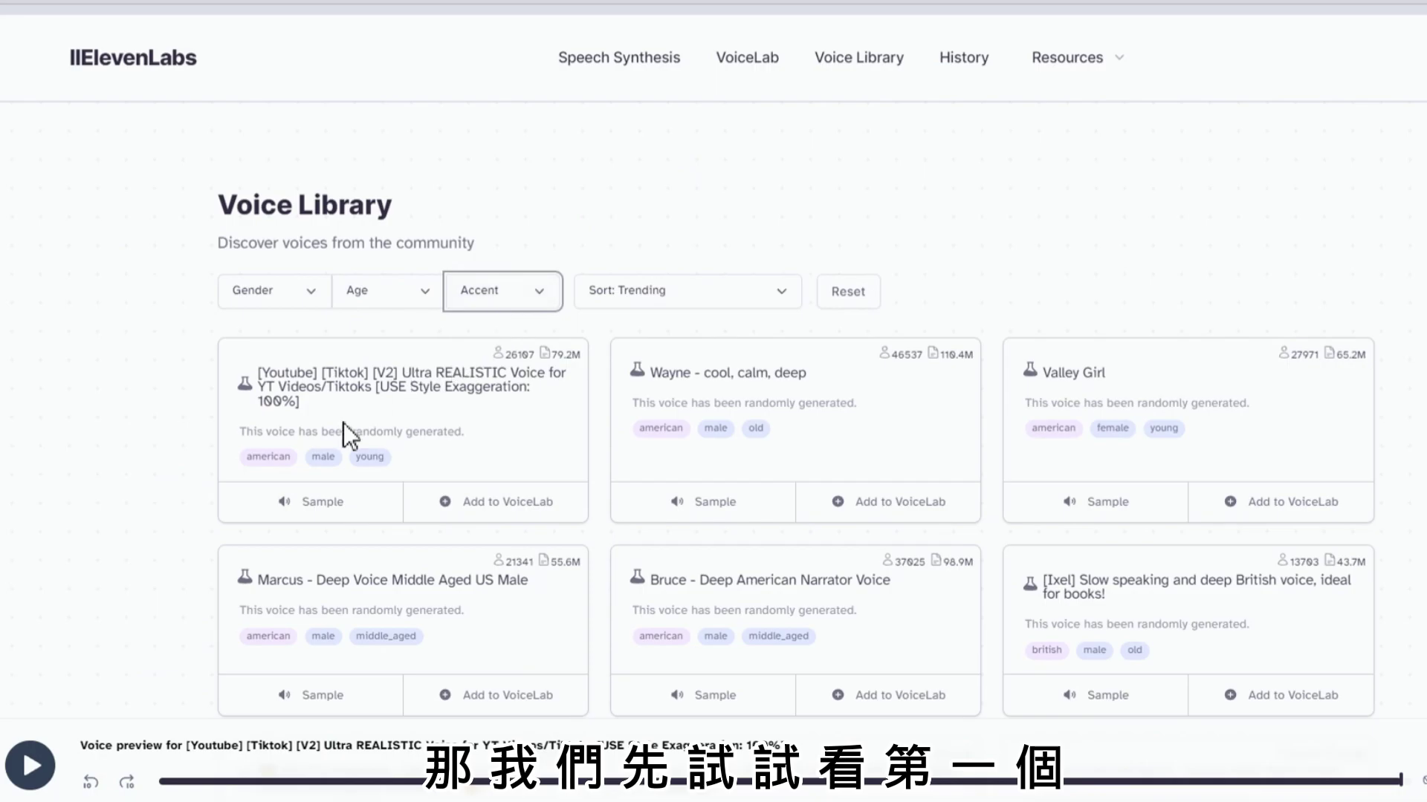
# - Play samples of the first Tiktok voice, Joanne, and Mother- Old English Woman
pyautogui.doubleClick(340, 373)
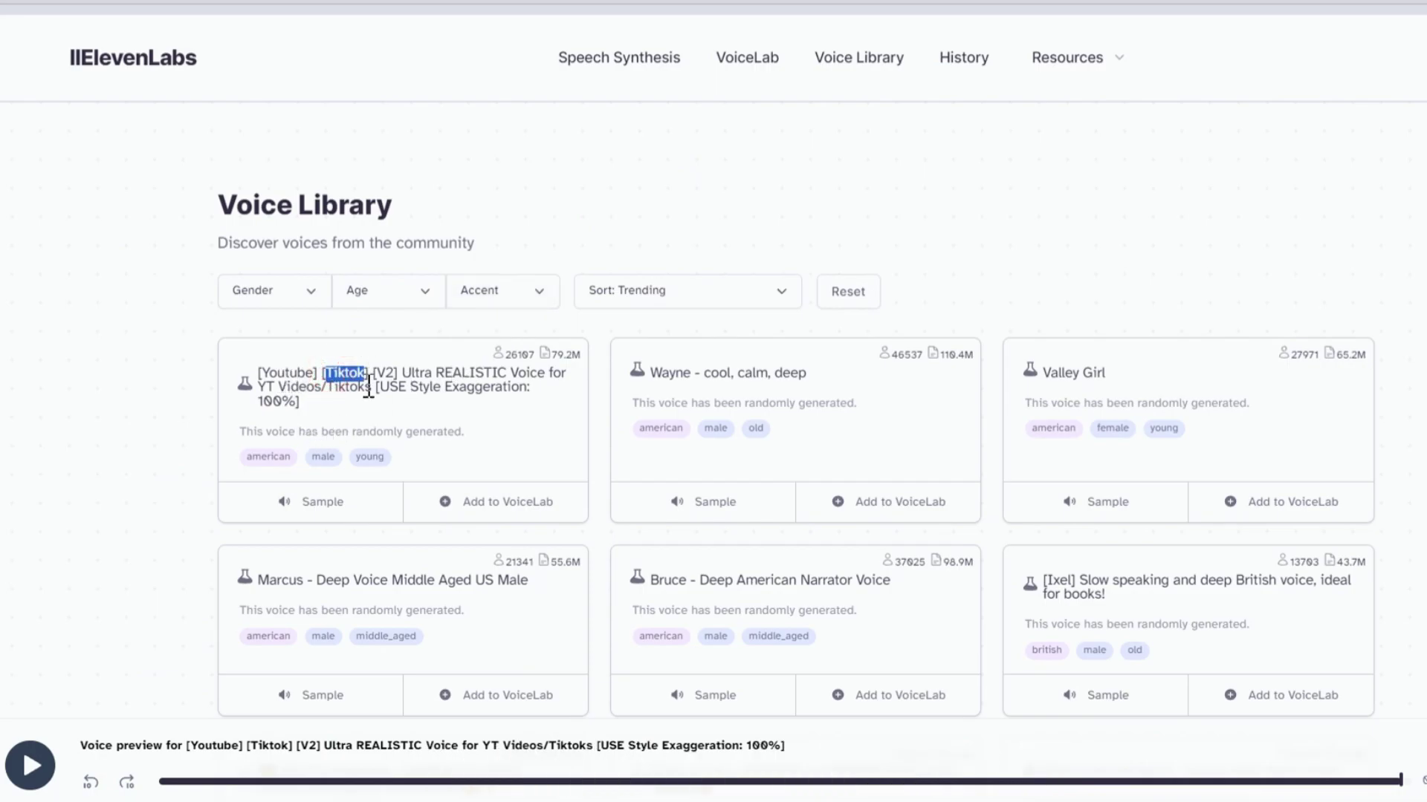
pyautogui.click(330, 513)
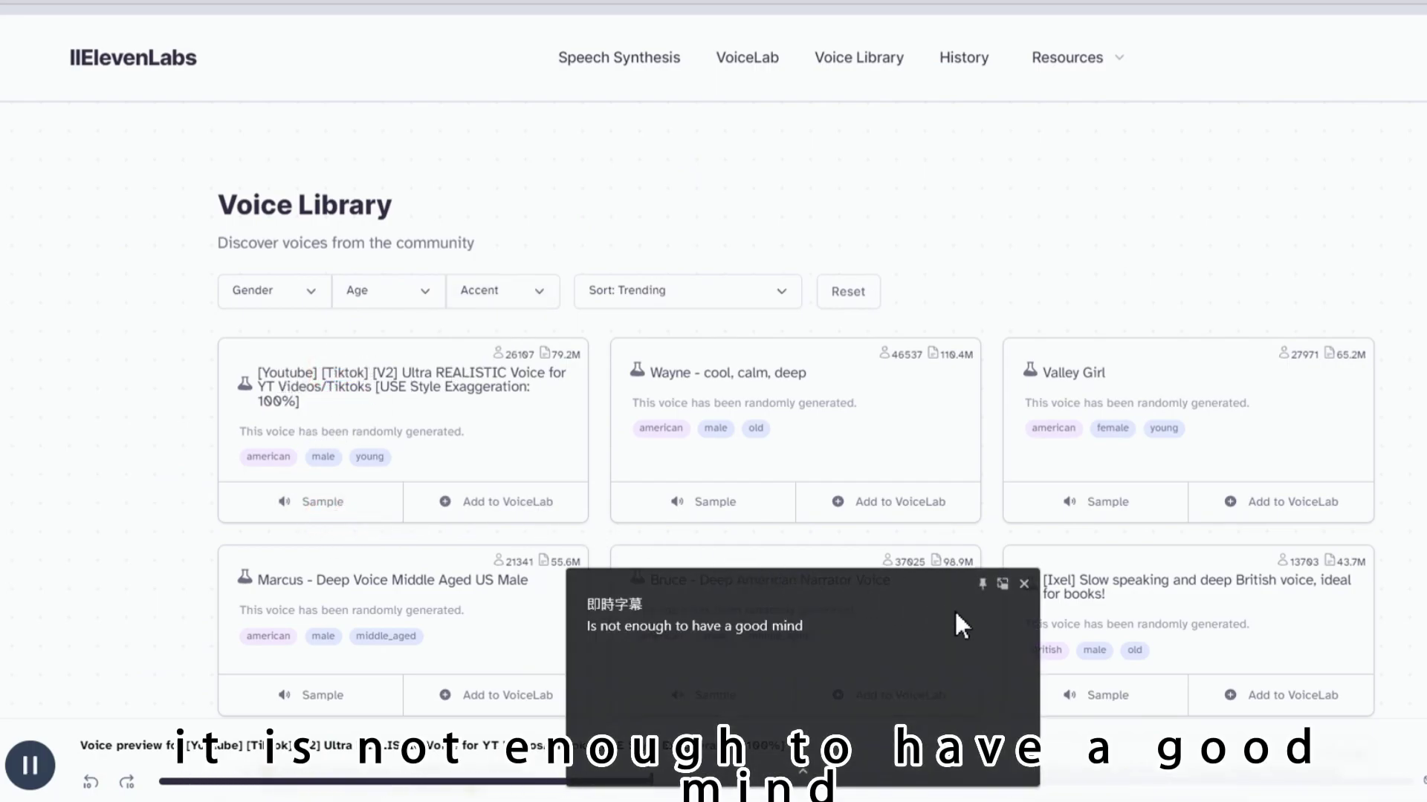
pyautogui.click(1023, 584)
pyautogui.scroll(-5, 506, 563)
pyautogui.click(680, 541)
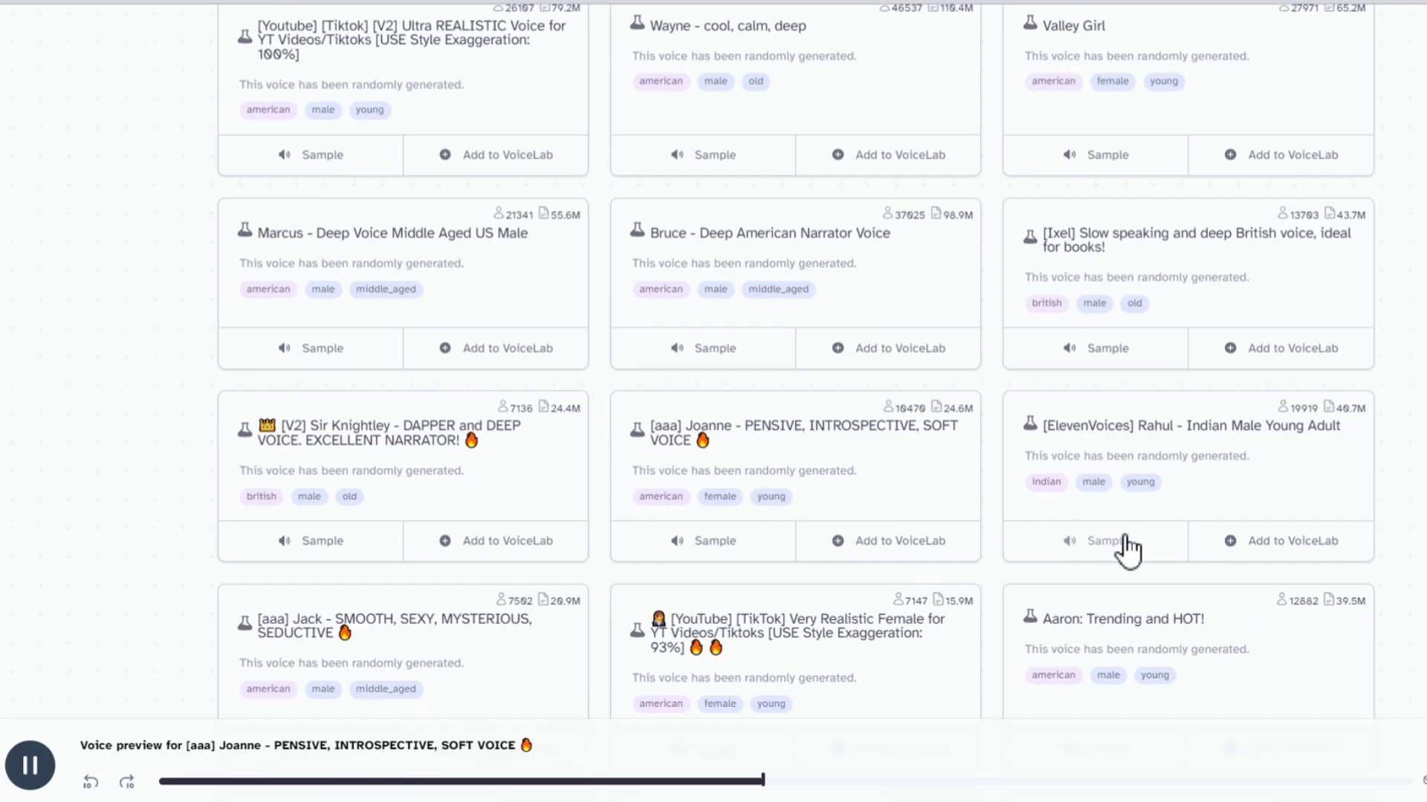
pyautogui.scroll(-2, 1148, 564)
pyautogui.scroll(-3, 1149, 565)
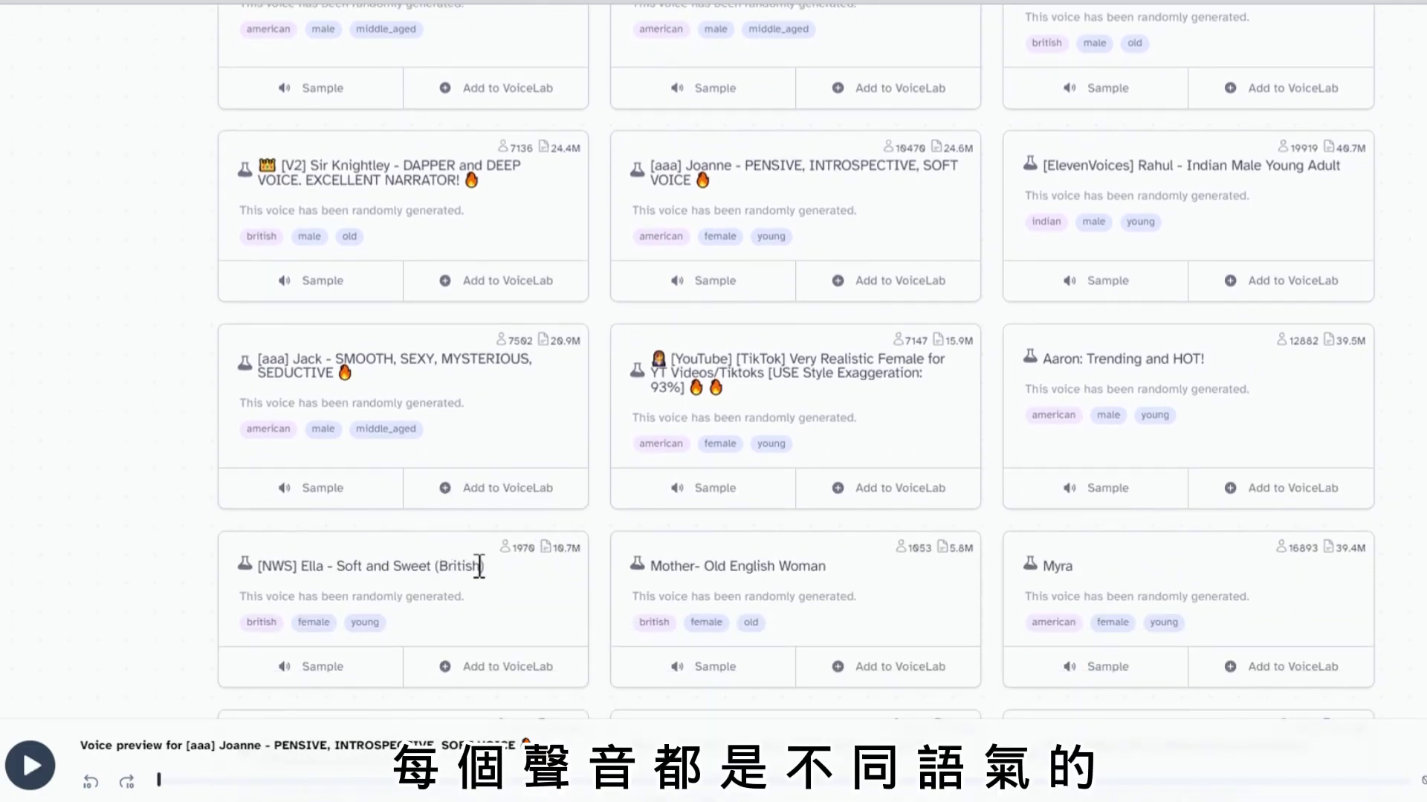
pyautogui.click(709, 658)
pyautogui.moveTo(745, 164); pyautogui.dragTo(978, 174)
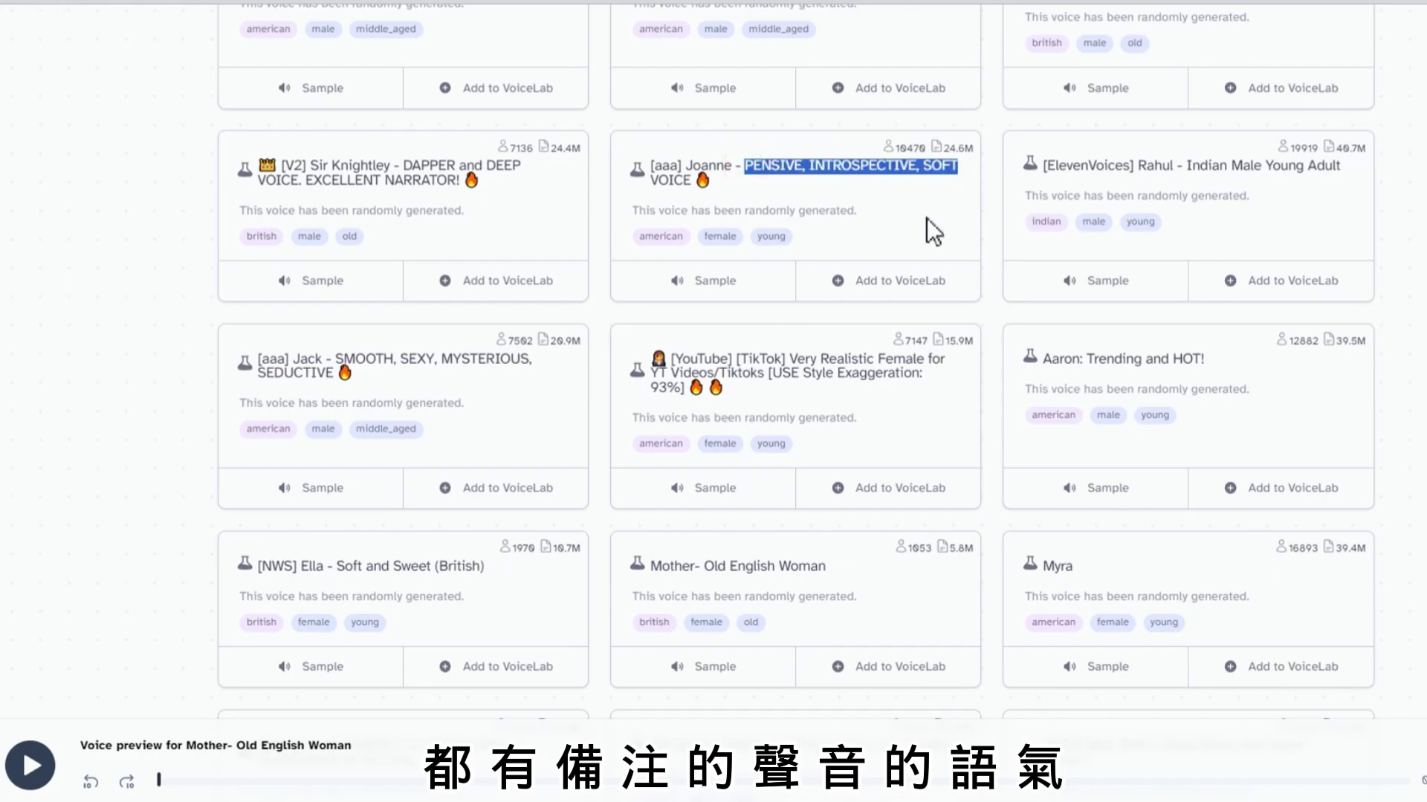
pyautogui.scroll(8, 907, 407)
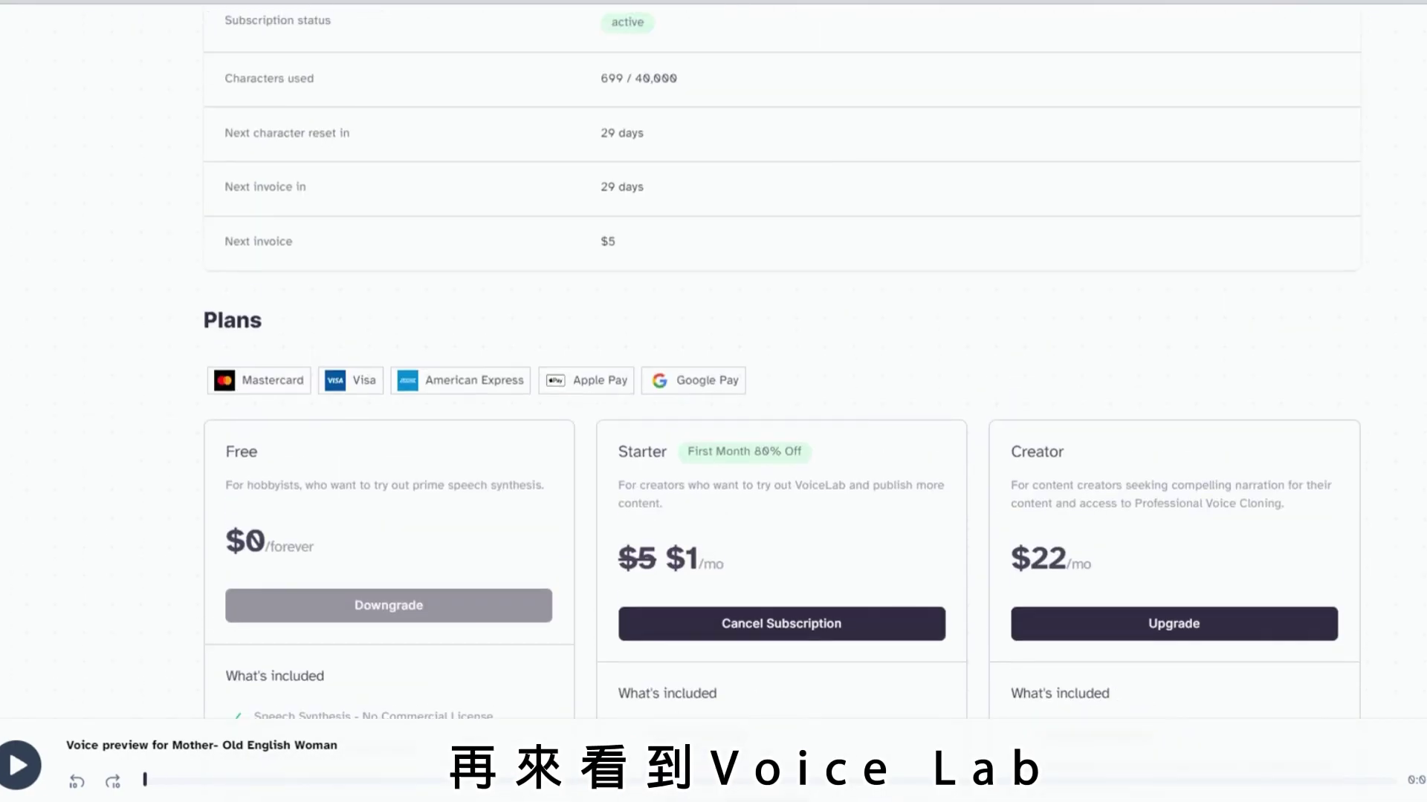
# - Open VoiceLab, highlight its AI toolkit and cloning description, then start adding a voice
pyautogui.scroll(4, 987, 180)
pyautogui.click(725, 63)
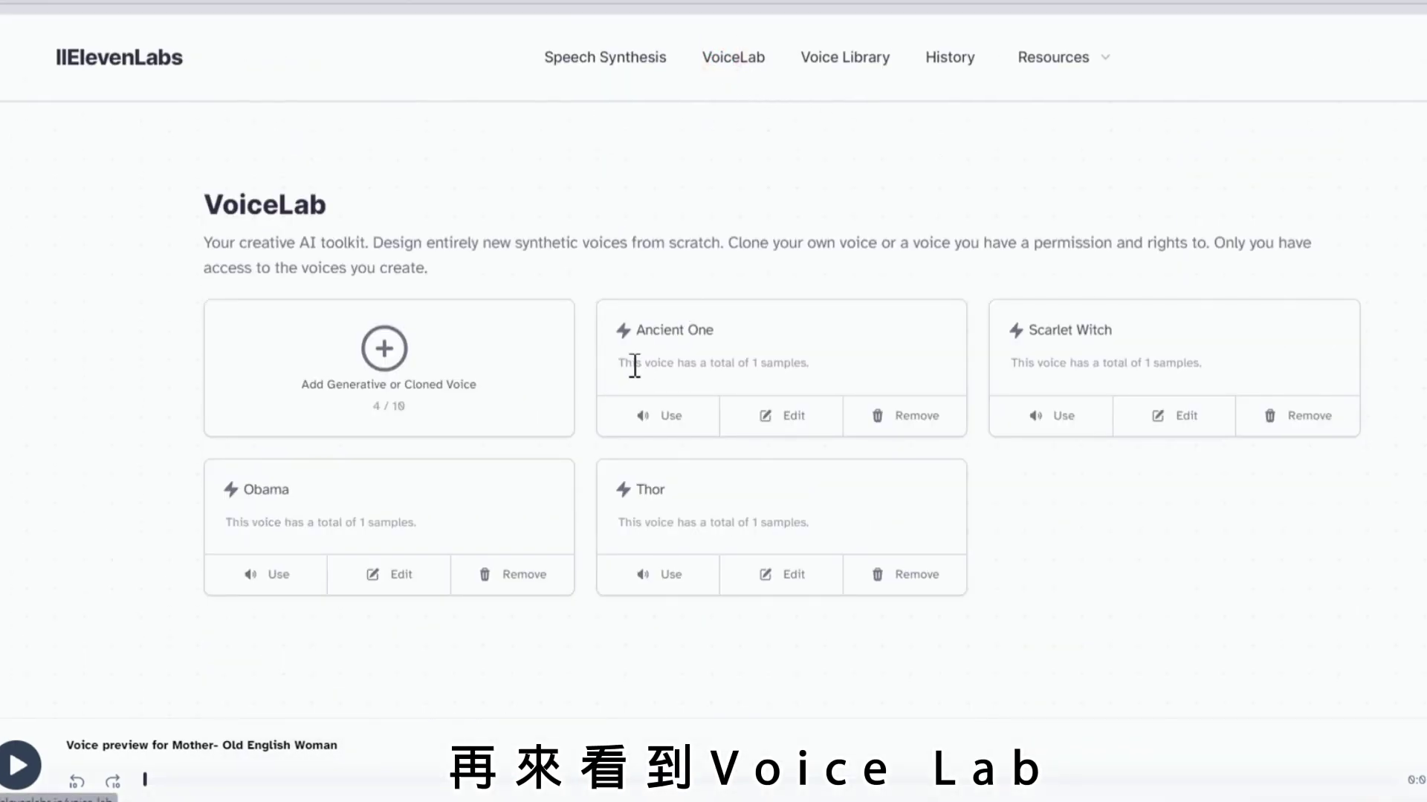
pyautogui.click(364, 233)
pyautogui.moveTo(320, 247); pyautogui.dragTo(414, 245)
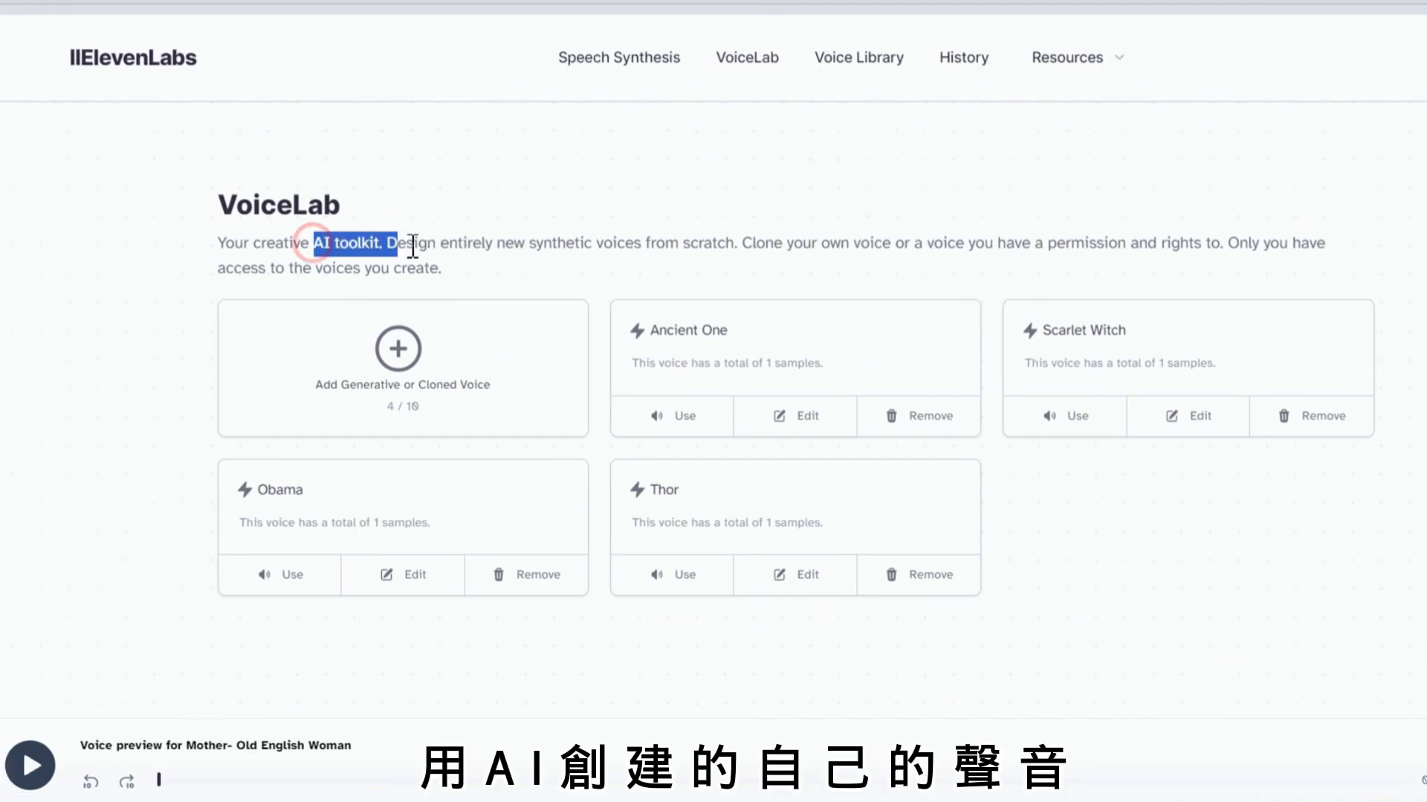
pyautogui.moveTo(756, 243); pyautogui.dragTo(925, 247)
pyautogui.click(401, 371)
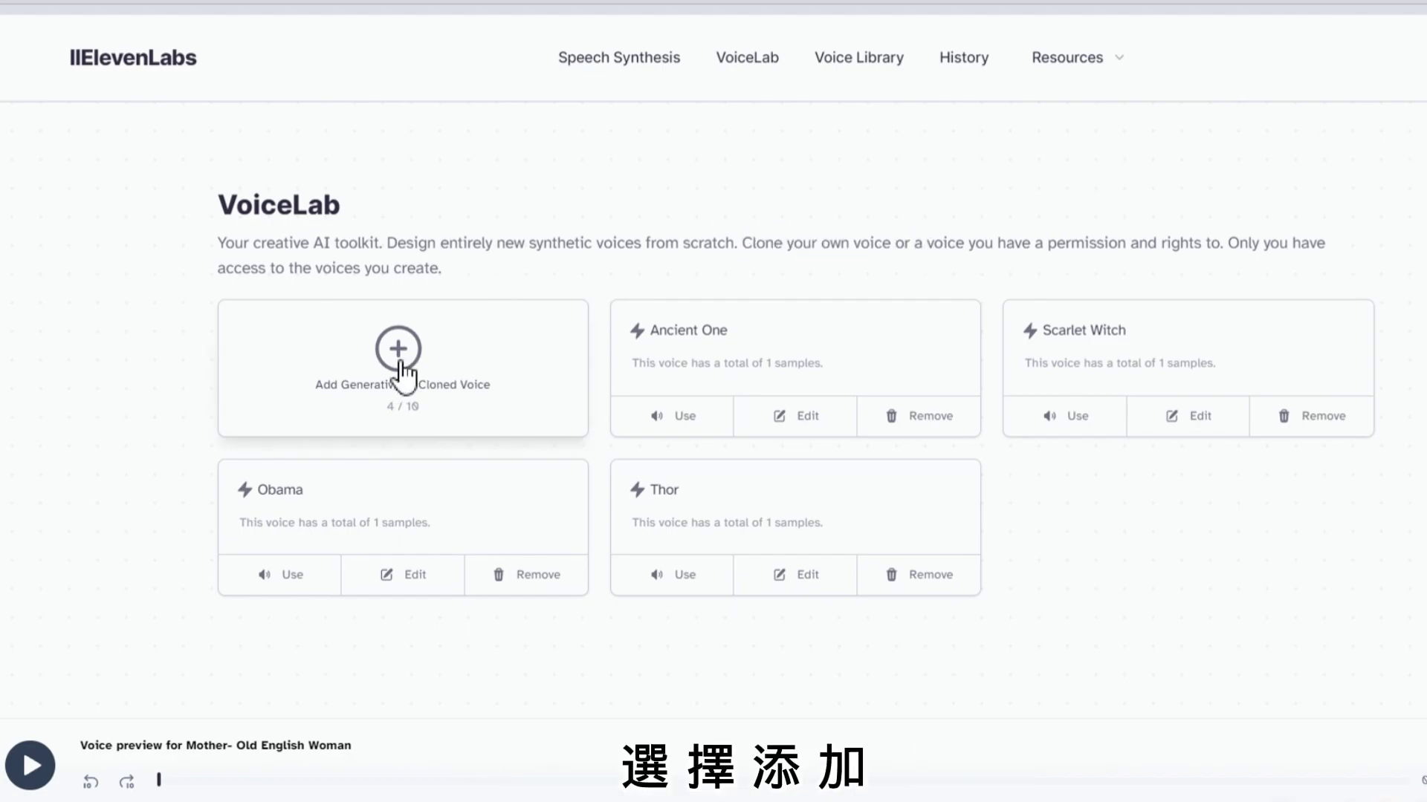
pyautogui.click(323, 355)
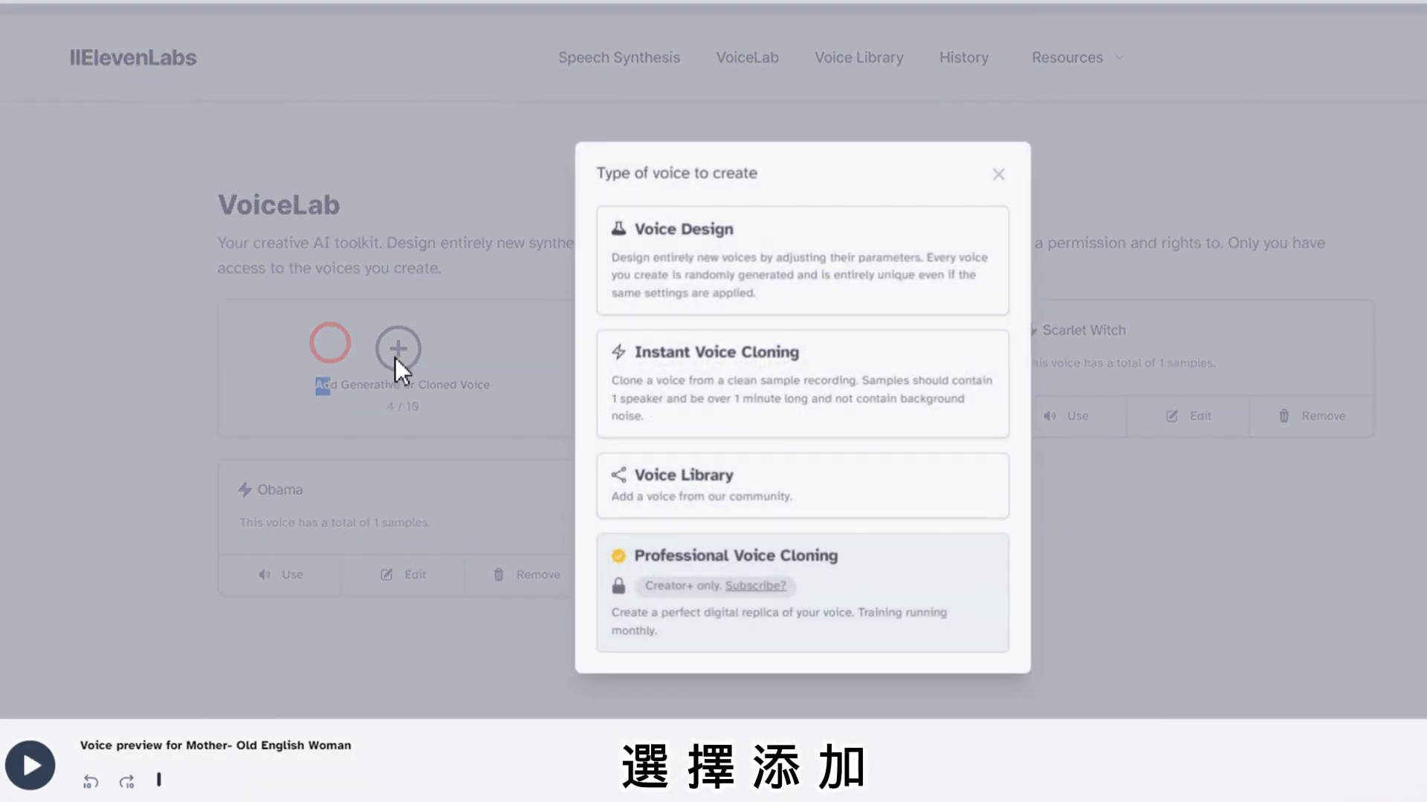
# - Choose instant voice cloning and browse the Desktop for an audio sample
pyautogui.click(739, 357)
pyautogui.click(802, 221)
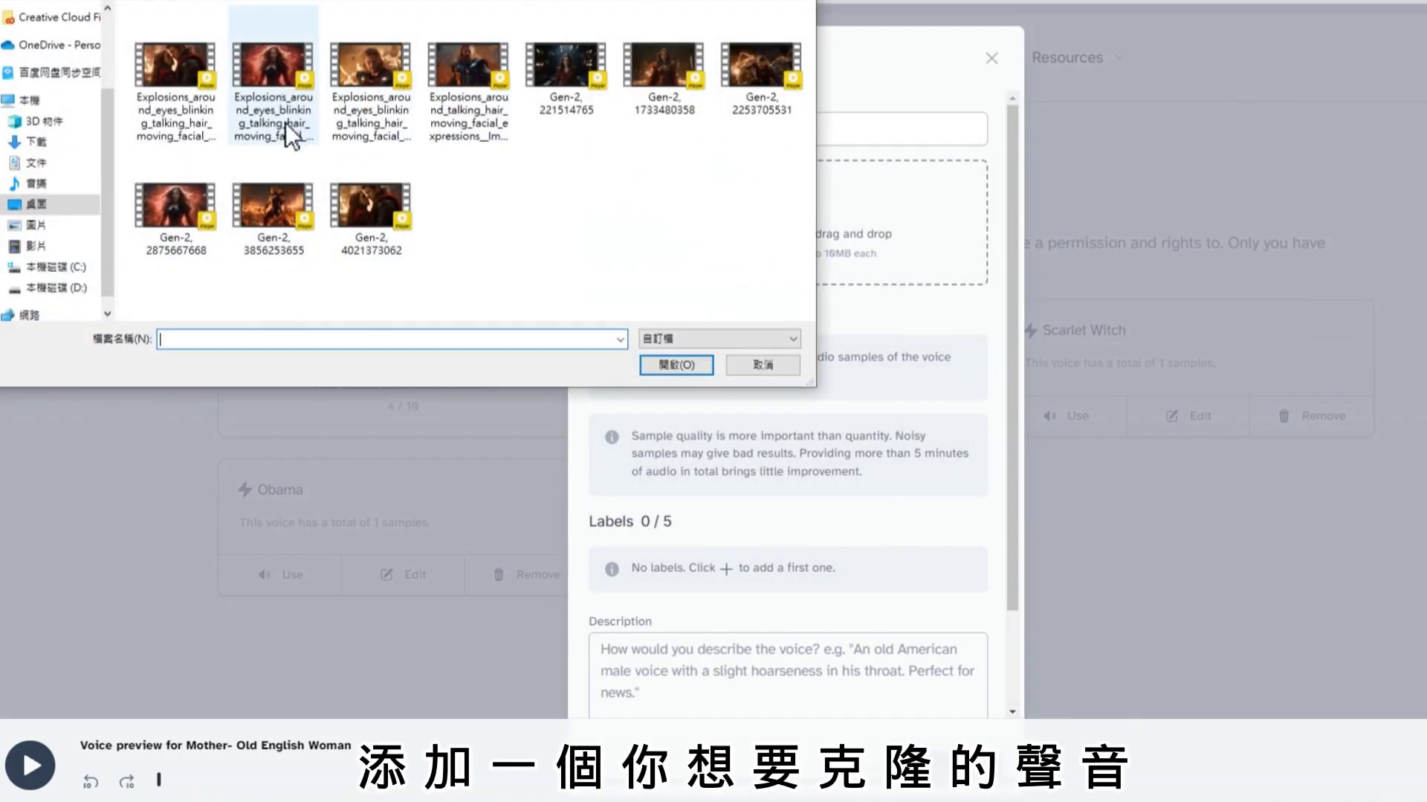
pyautogui.click(44, 203)
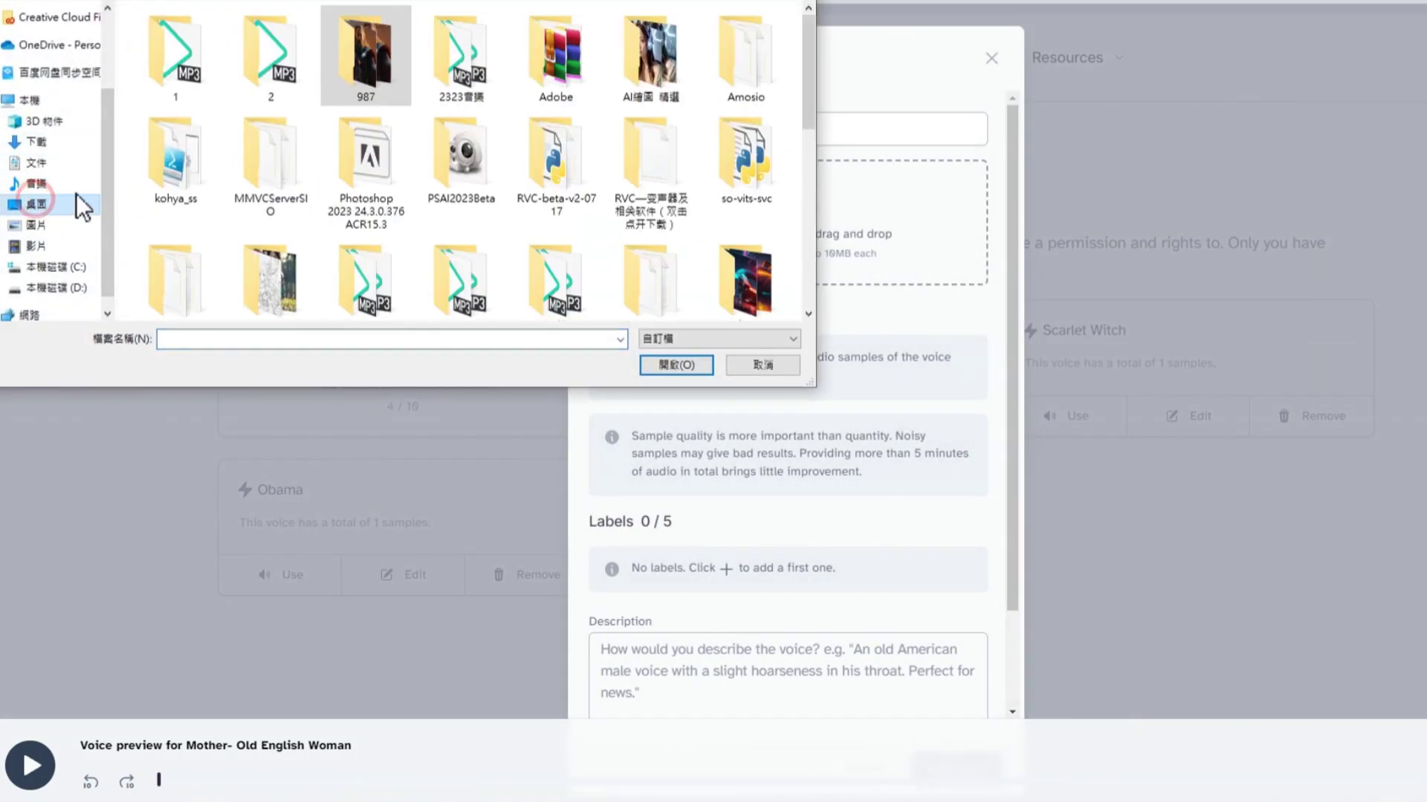
pyautogui.click(580, 127)
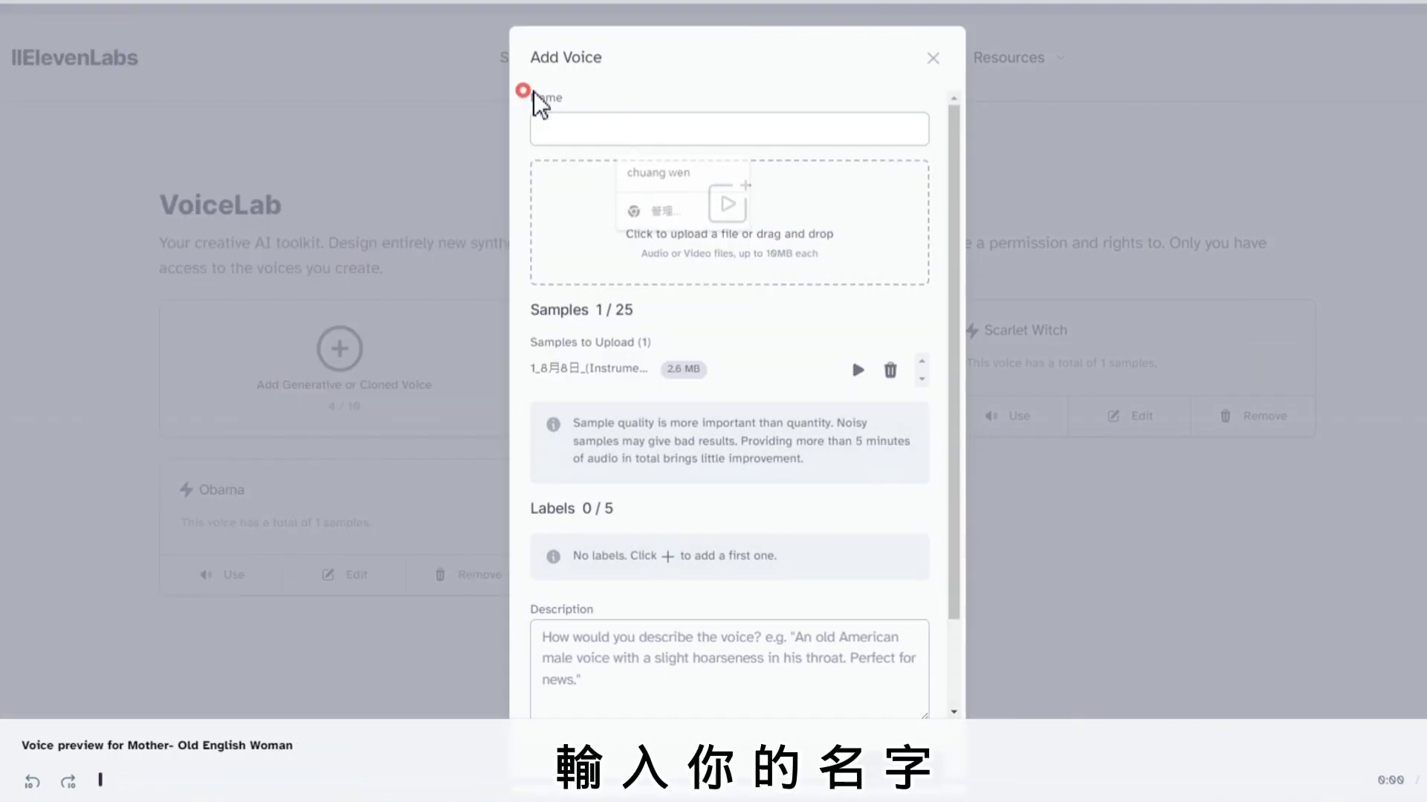
pyautogui.moveTo(533, 93); pyautogui.dragTo(605, 130)
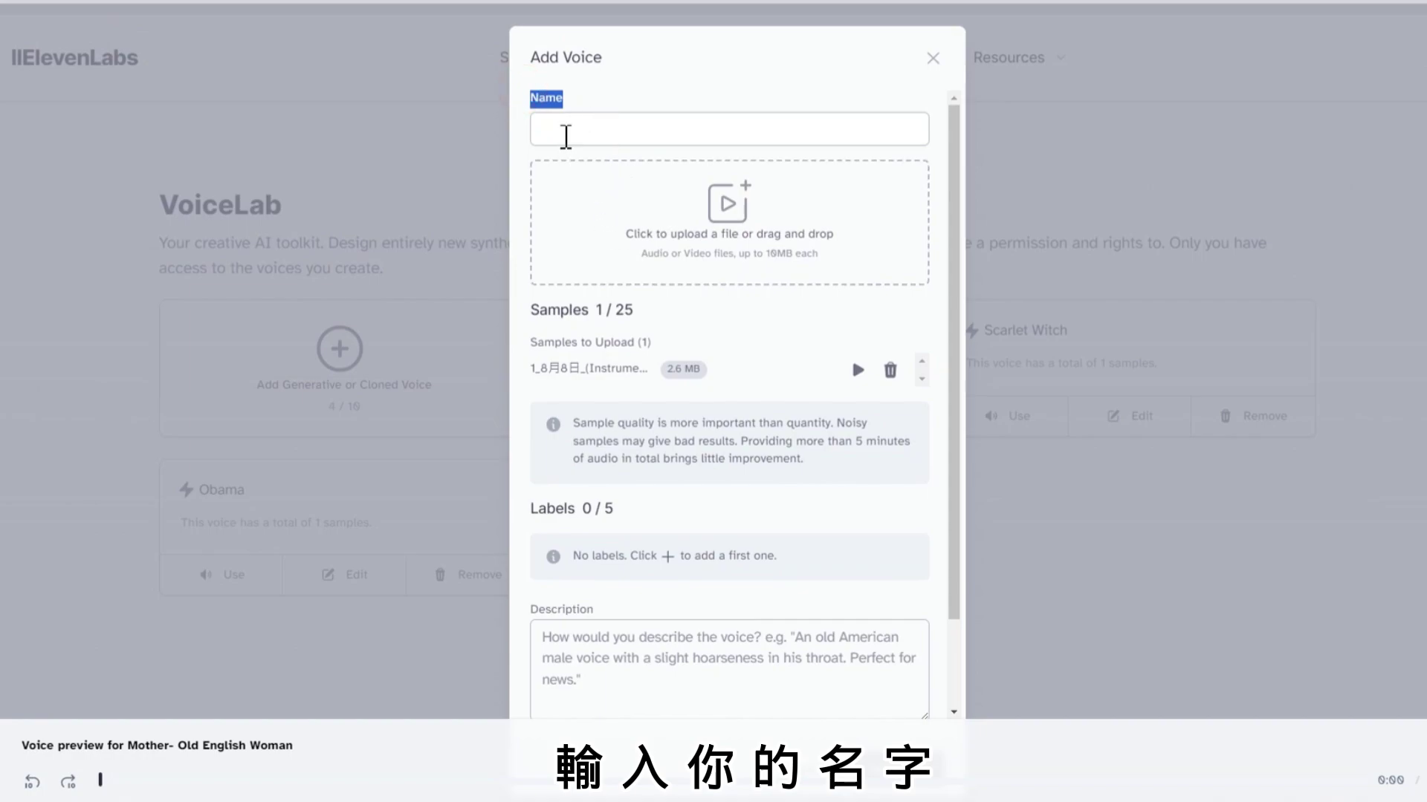
# - Fill in the voice name Thor, review the sample tips, and accept the cloning consent
pyautogui.click(566, 130)
pyautogui.moveTo(574, 422); pyautogui.dragTo(901, 461)
pyautogui.click(863, 439)
pyautogui.click(789, 487)
pyautogui.scroll(-2, 840, 488)
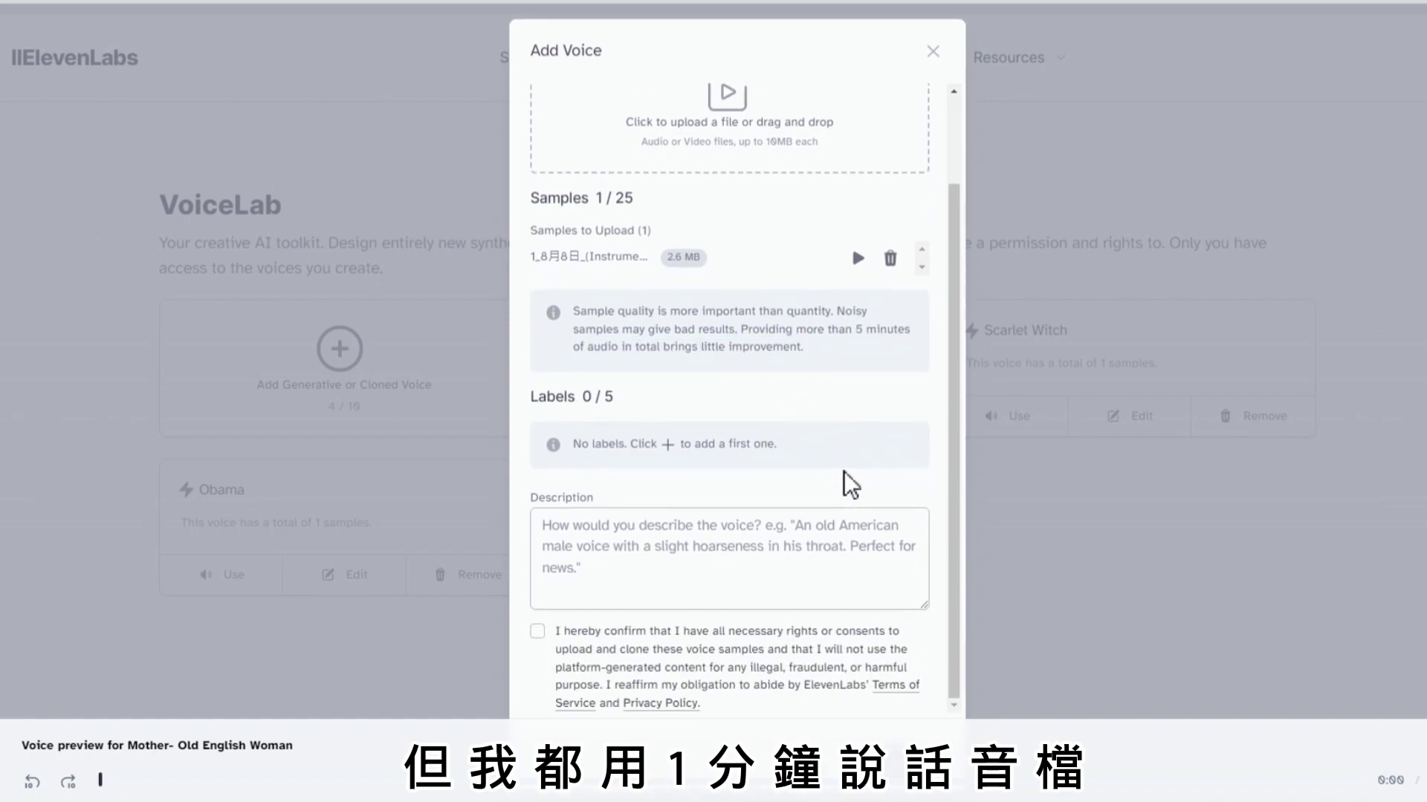
pyautogui.click(605, 535)
pyautogui.click(544, 525)
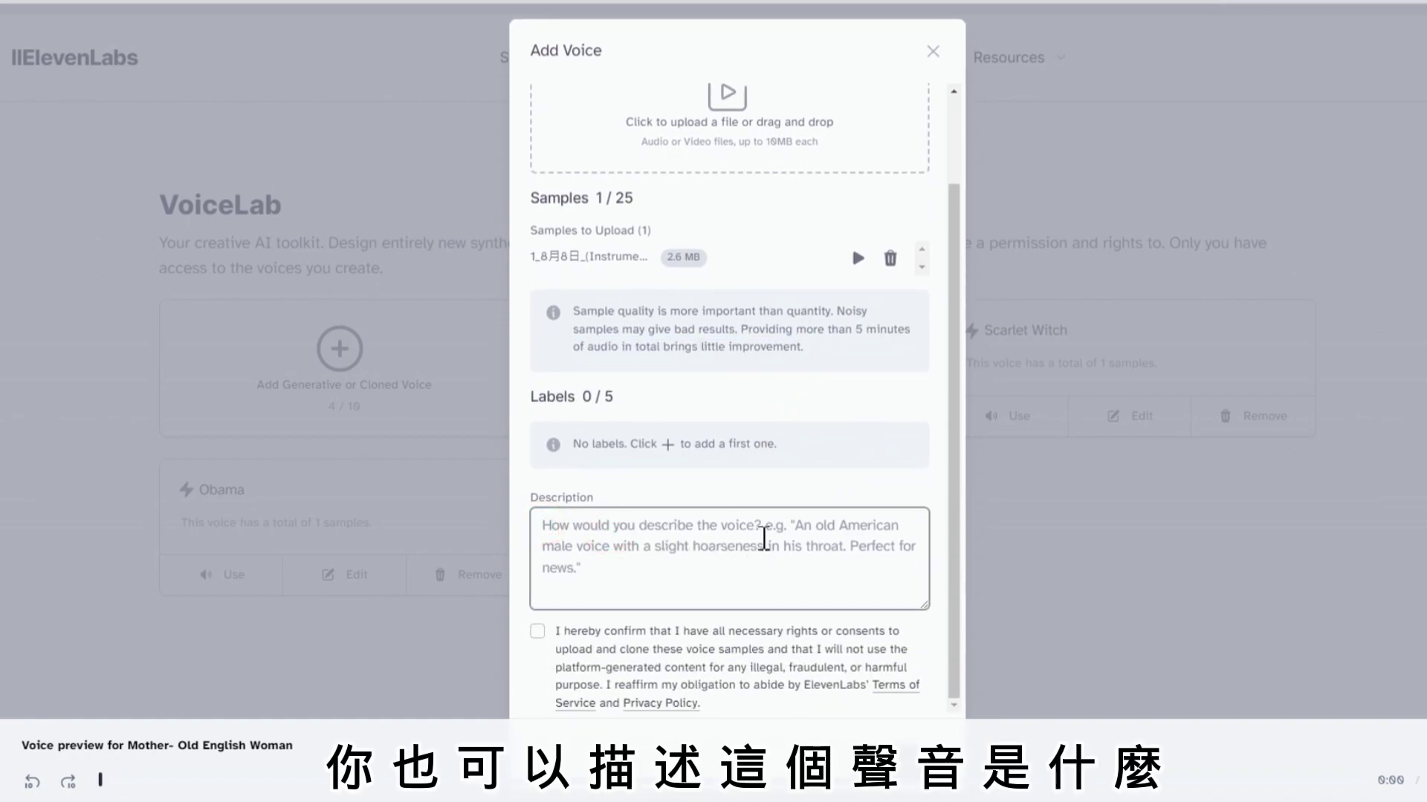
pyautogui.click(537, 630)
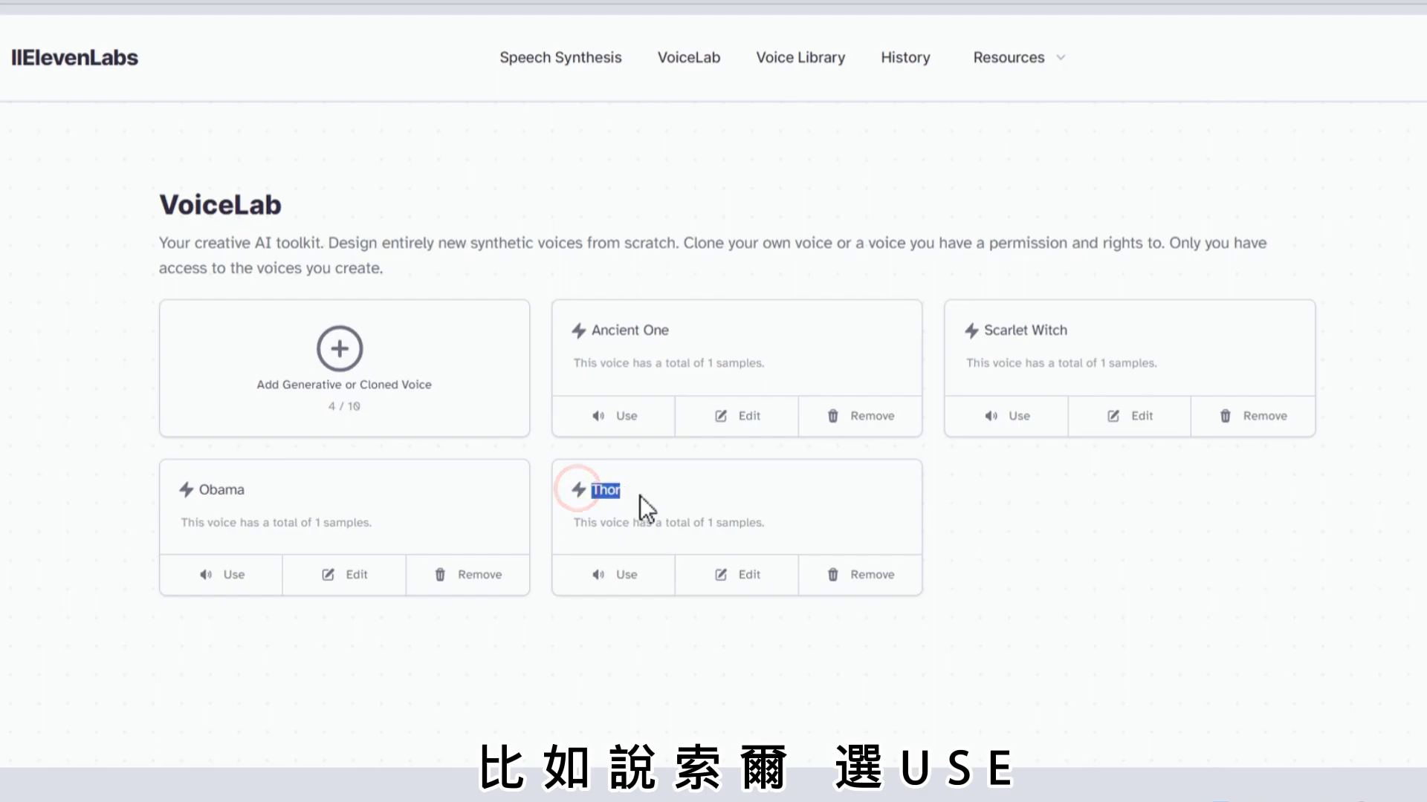
# - Use the Thor voice in Speech Synthesis and check the speech model list
pyautogui.click(615, 587)
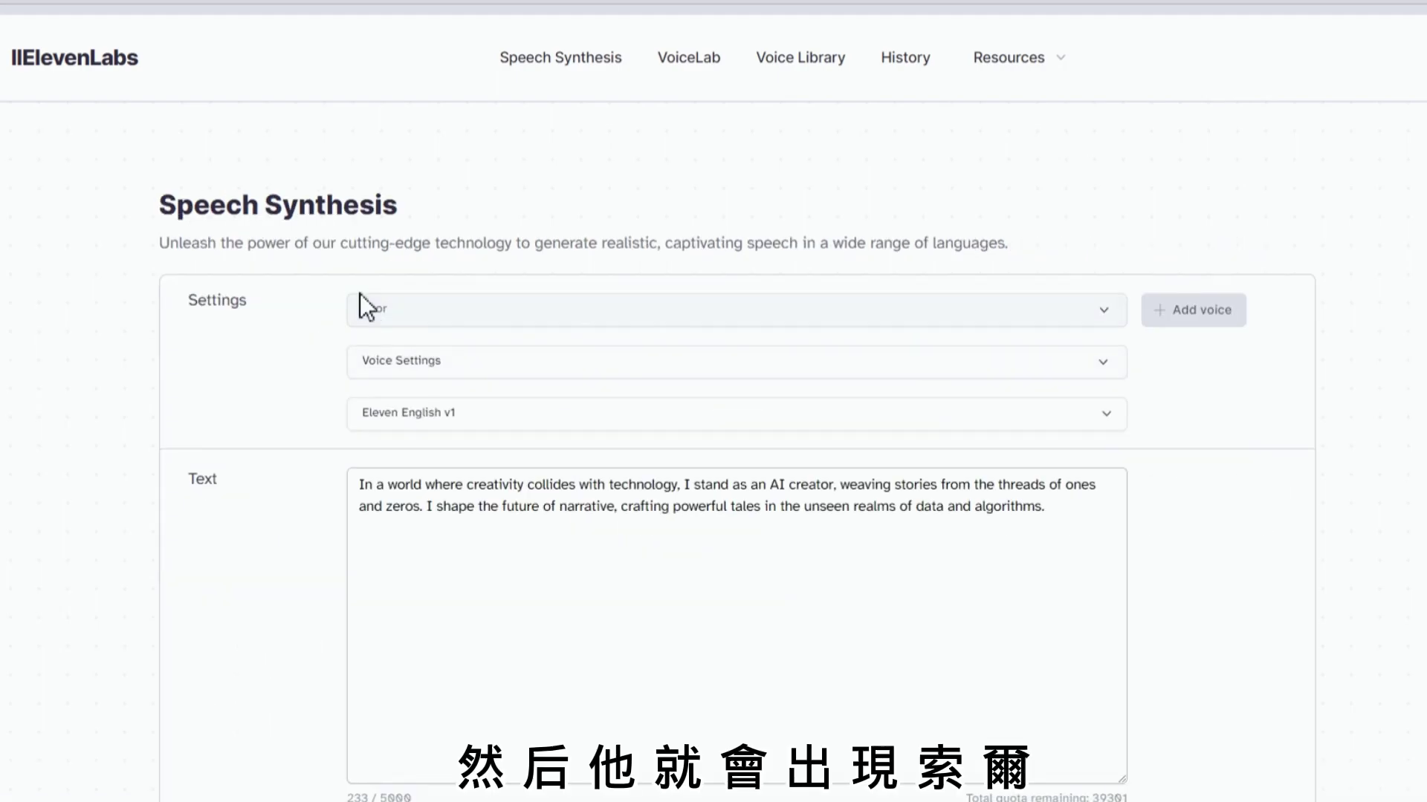
pyautogui.click(1103, 414)
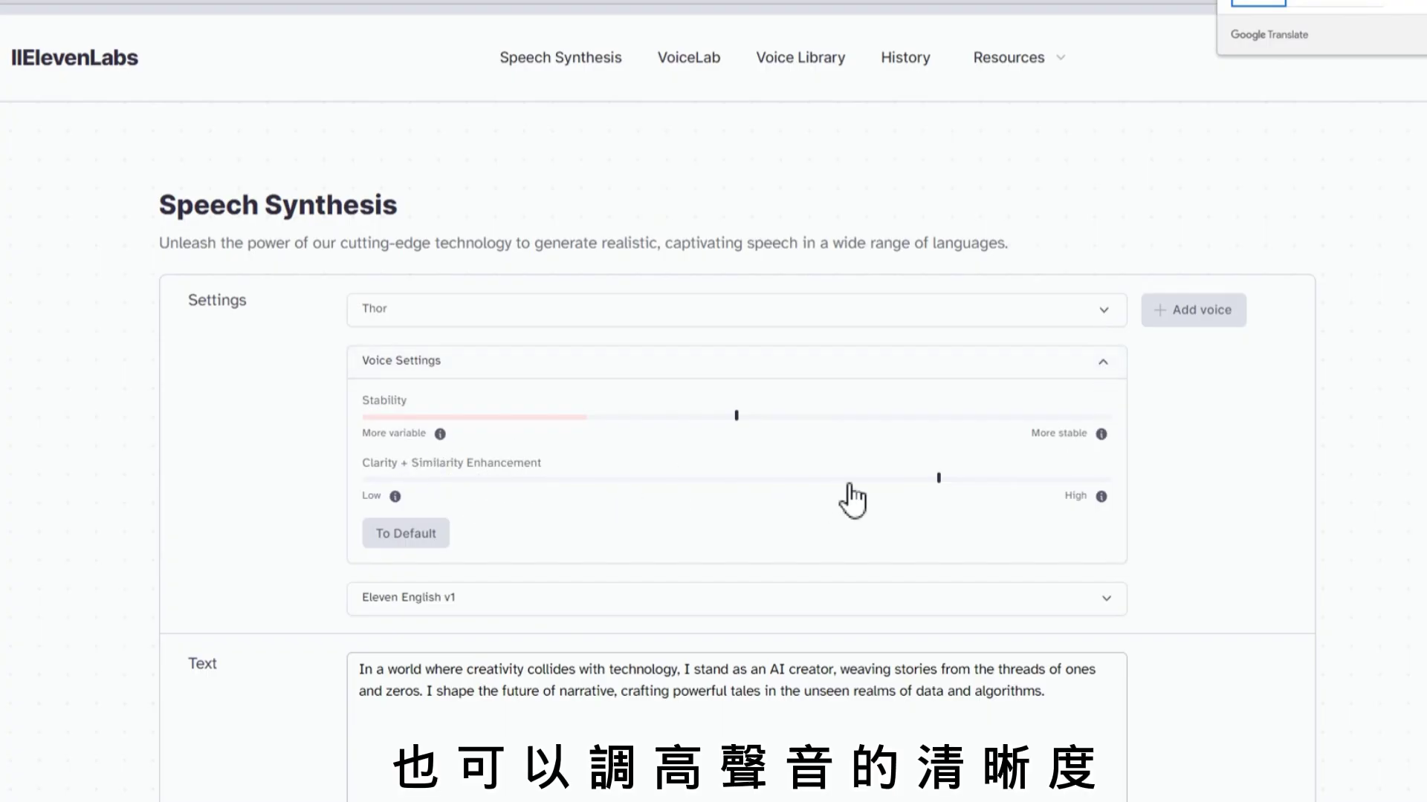
pyautogui.moveTo(364, 465); pyautogui.dragTo(542, 465)
pyautogui.click(542, 465)
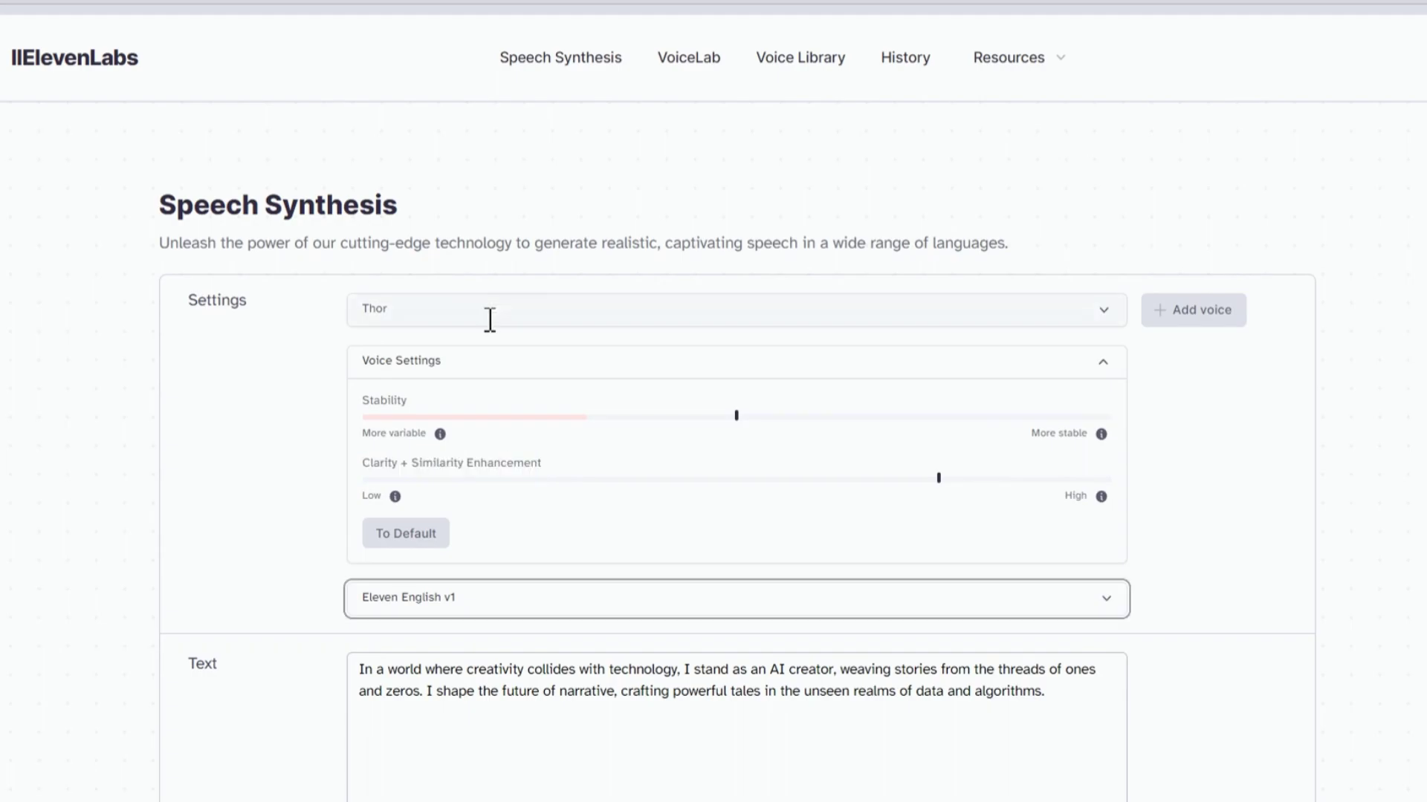
pyautogui.scroll(-3, 370, 431)
pyautogui.moveTo(359, 407); pyautogui.dragTo(953, 490)
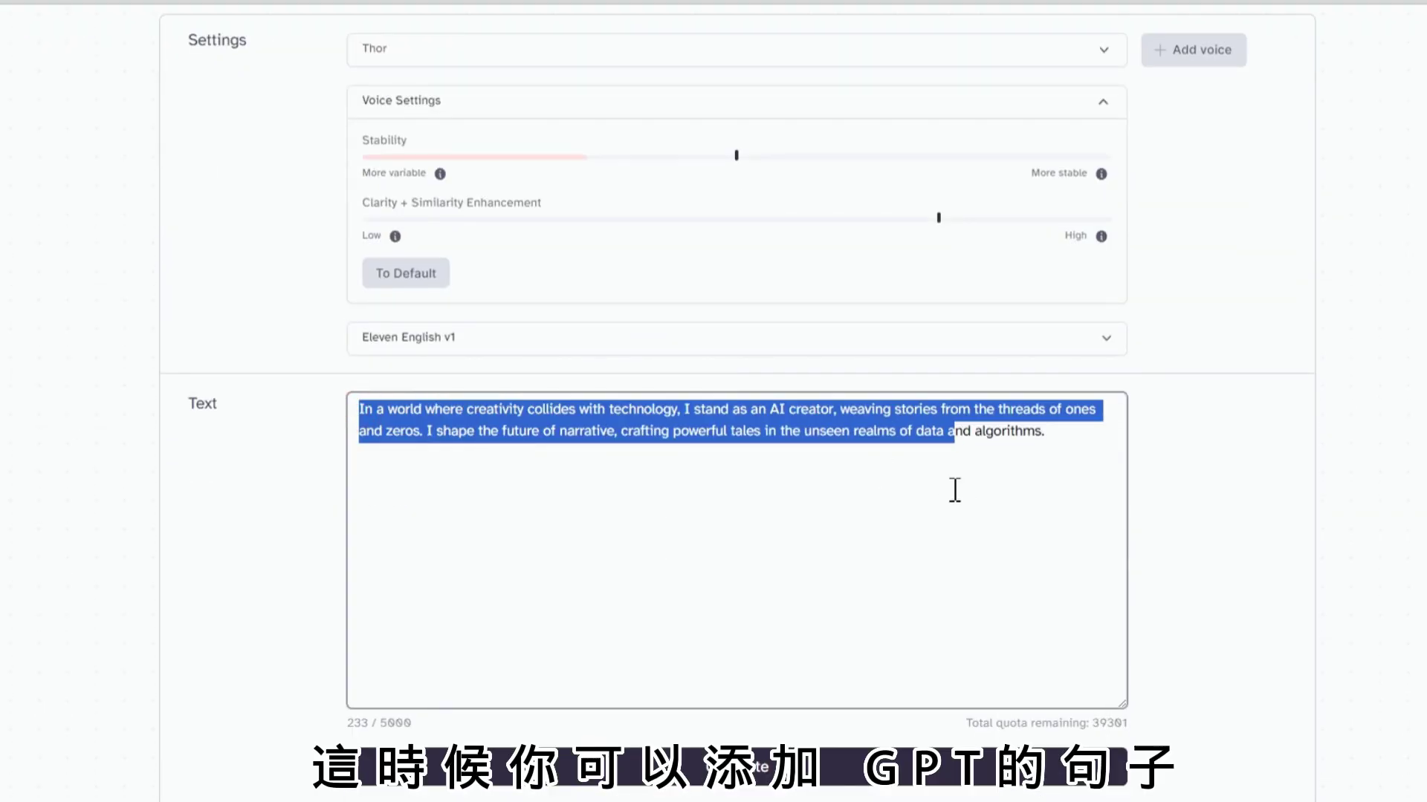
# - Replace the text with the copied Thor quote and generate the speech
pyautogui.click(1075, 444)
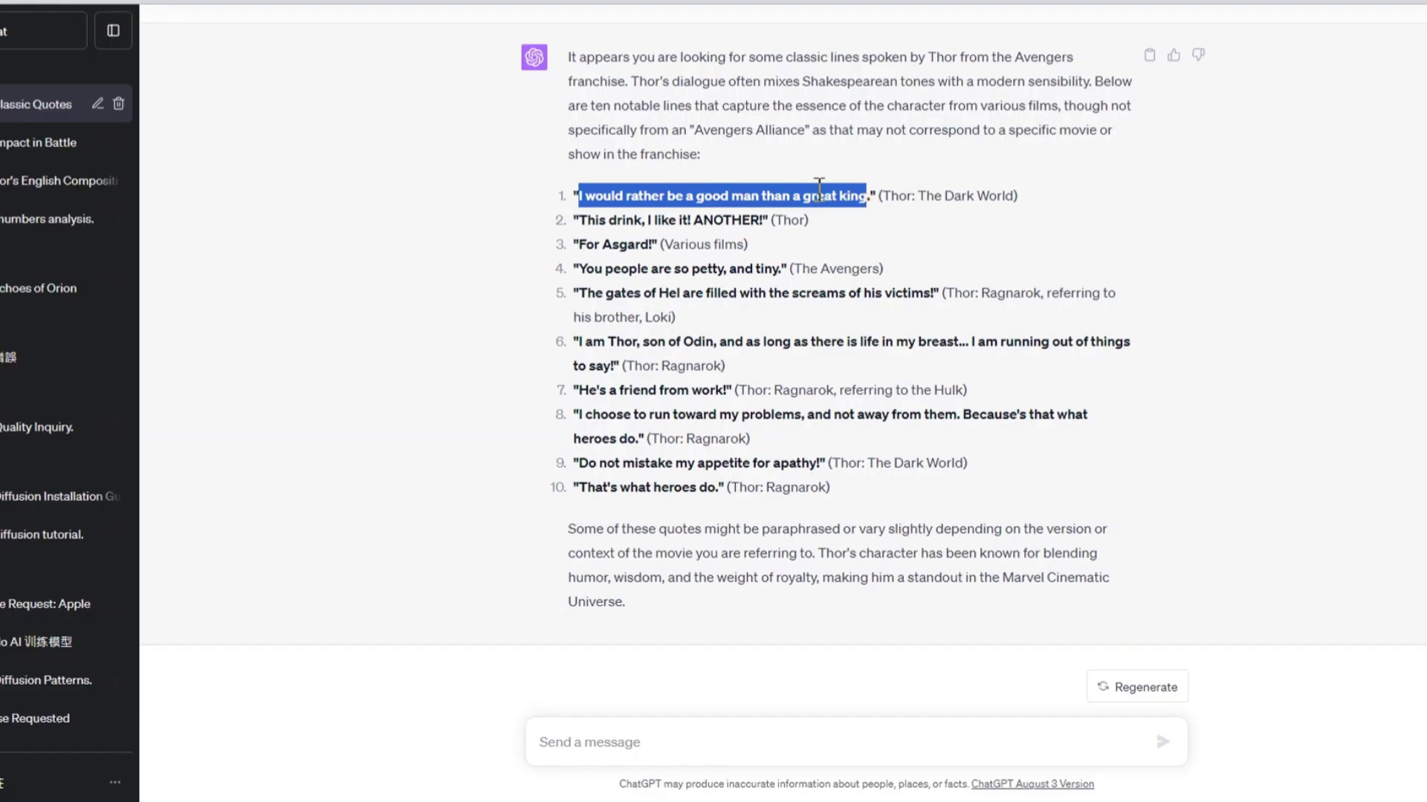
pyautogui.rightClick(818, 196)
pyautogui.click(855, 201)
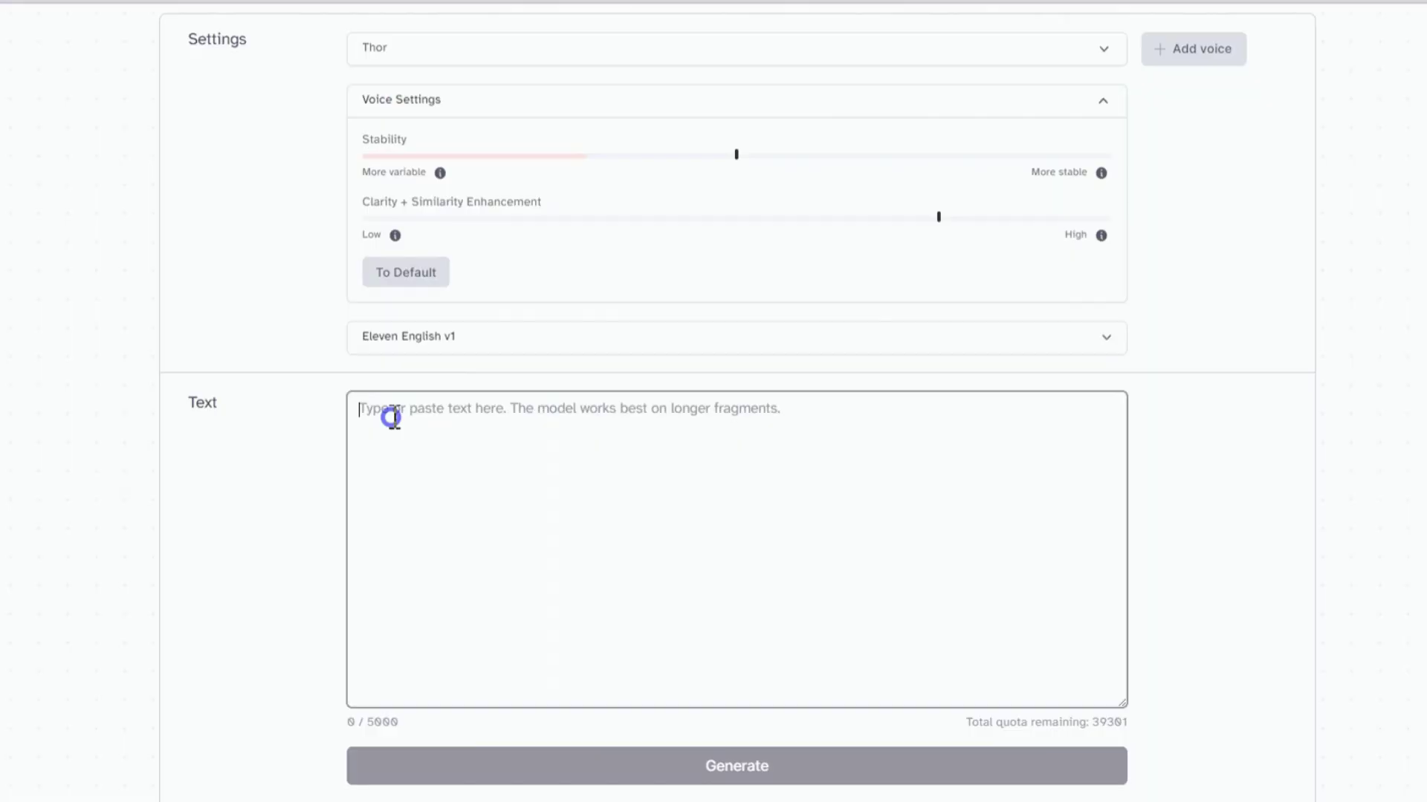
pyautogui.rightClick(391, 413)
pyautogui.click(465, 556)
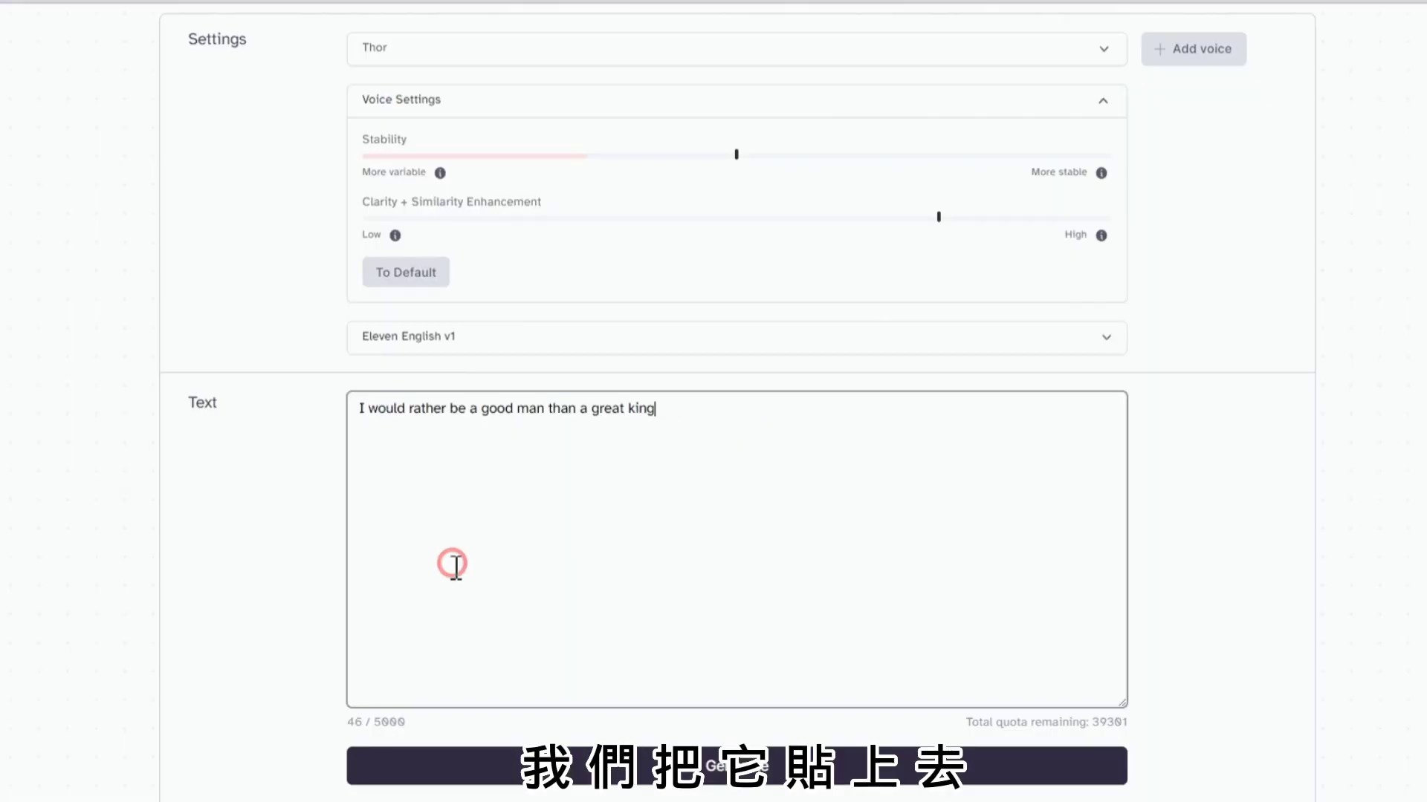
pyautogui.scroll(-3, 645, 508)
pyautogui.click(721, 529)
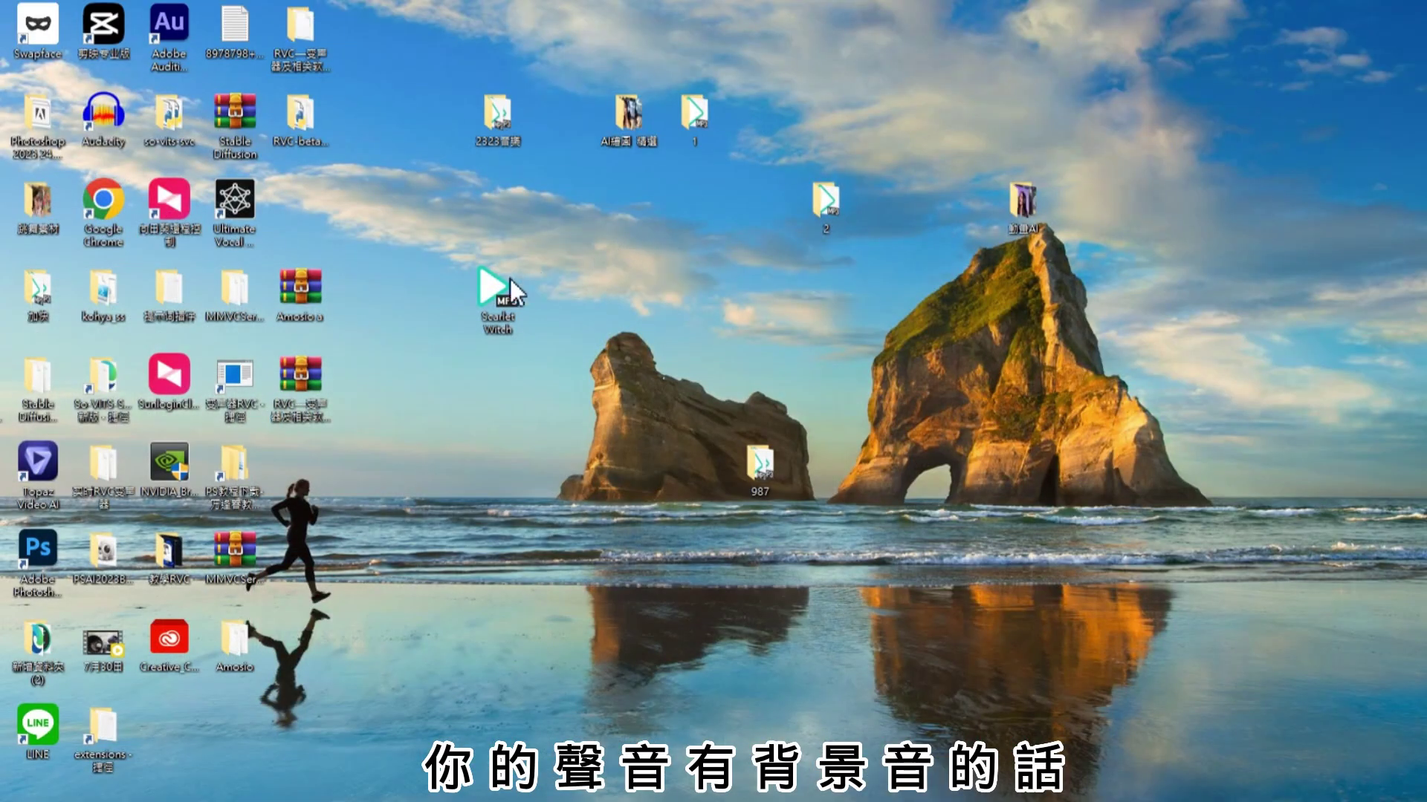
# - Launch Ultimate Vocal Remover and move the y2meta MP3 into folder 1
pyautogui.doubleClick(235, 210)
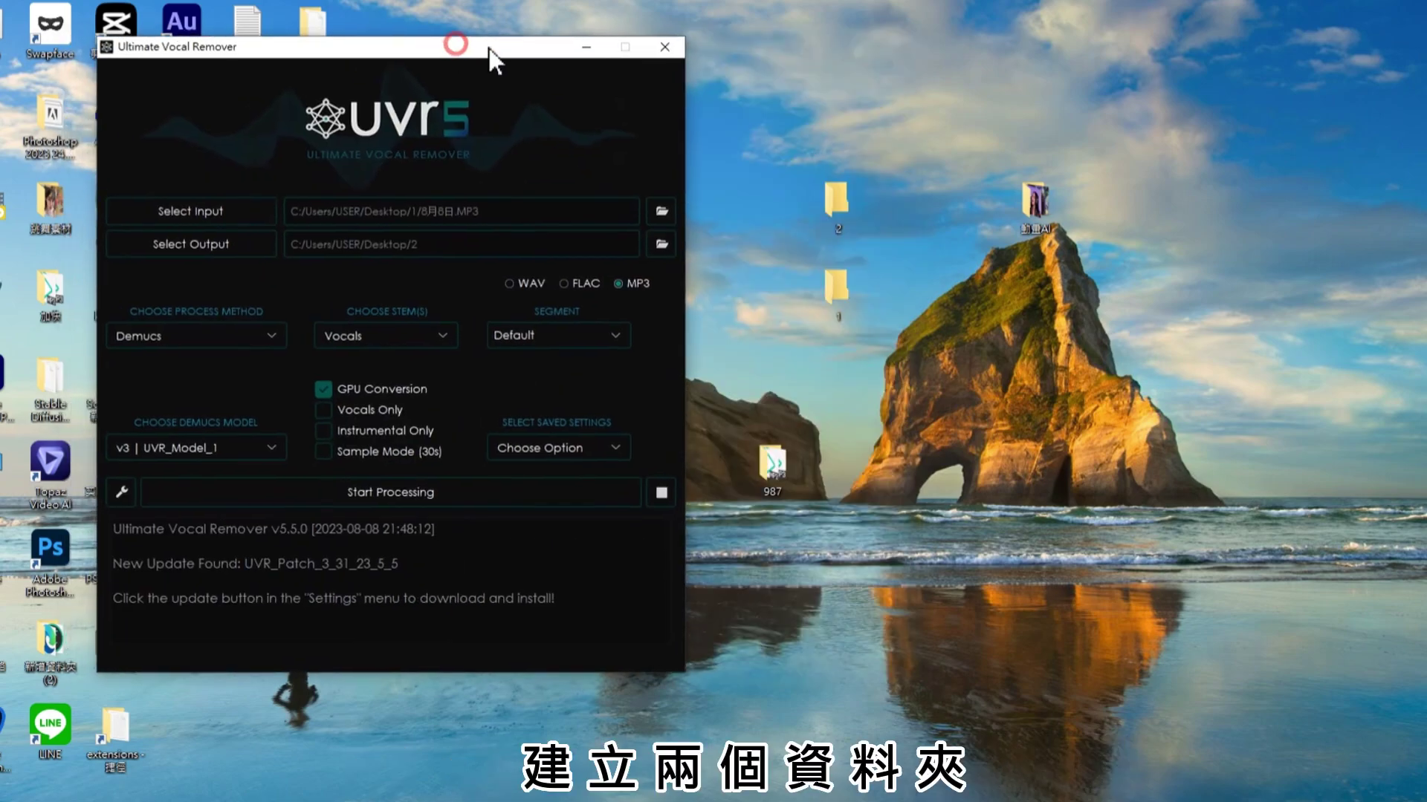
pyautogui.moveTo(488, 48); pyautogui.dragTo(453, 41)
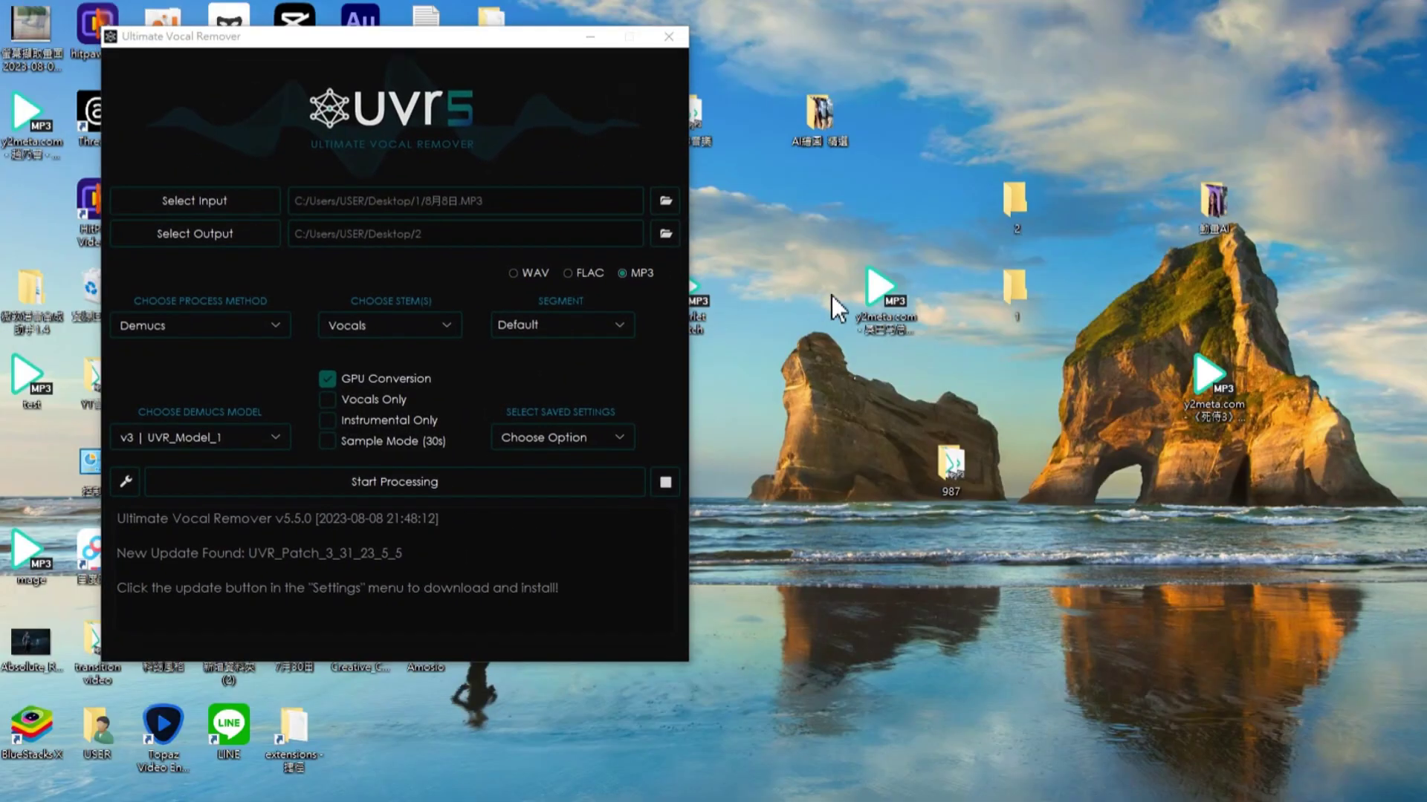
pyautogui.click(895, 309)
pyautogui.moveTo(886, 312); pyautogui.dragTo(1015, 293)
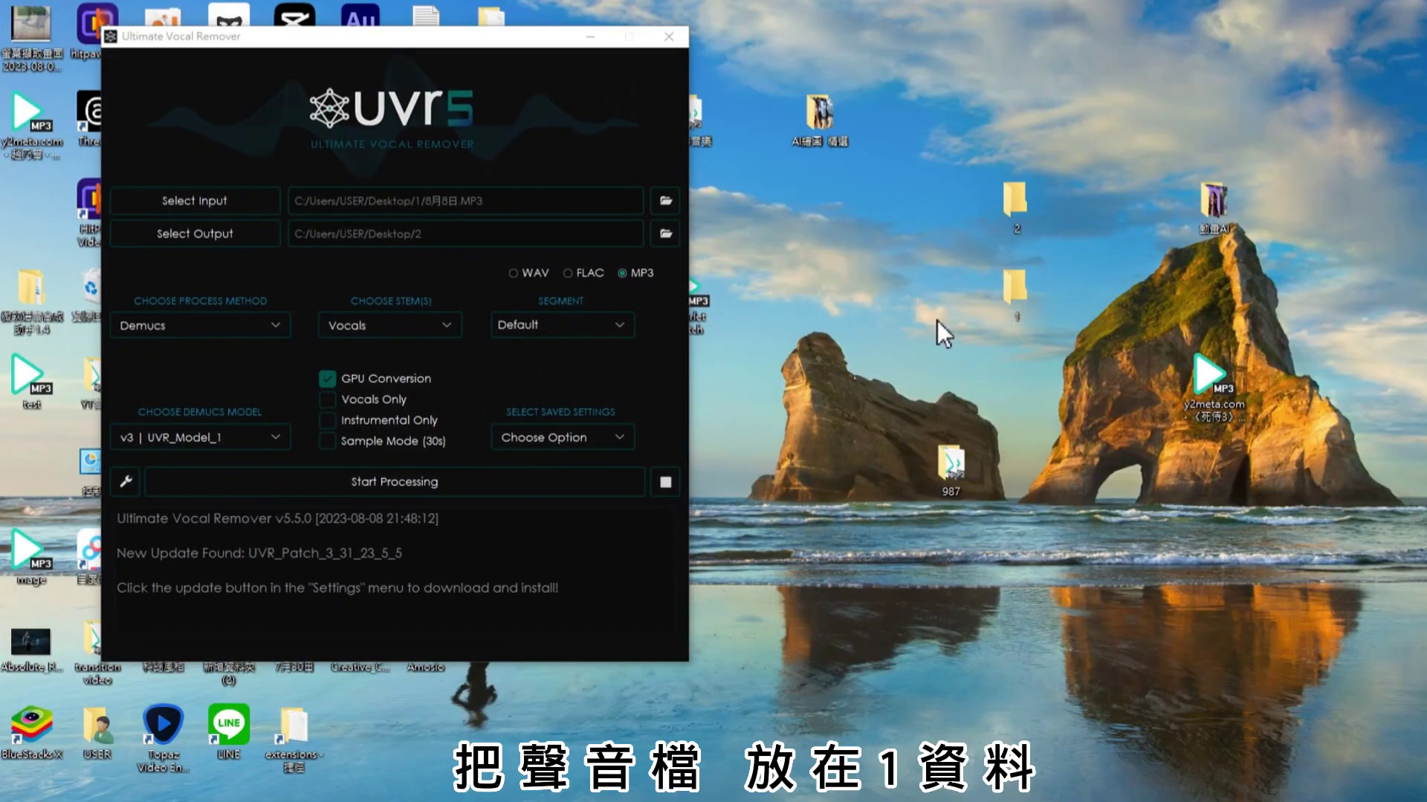
pyautogui.moveTo(301, 52); pyautogui.dragTo(426, 71)
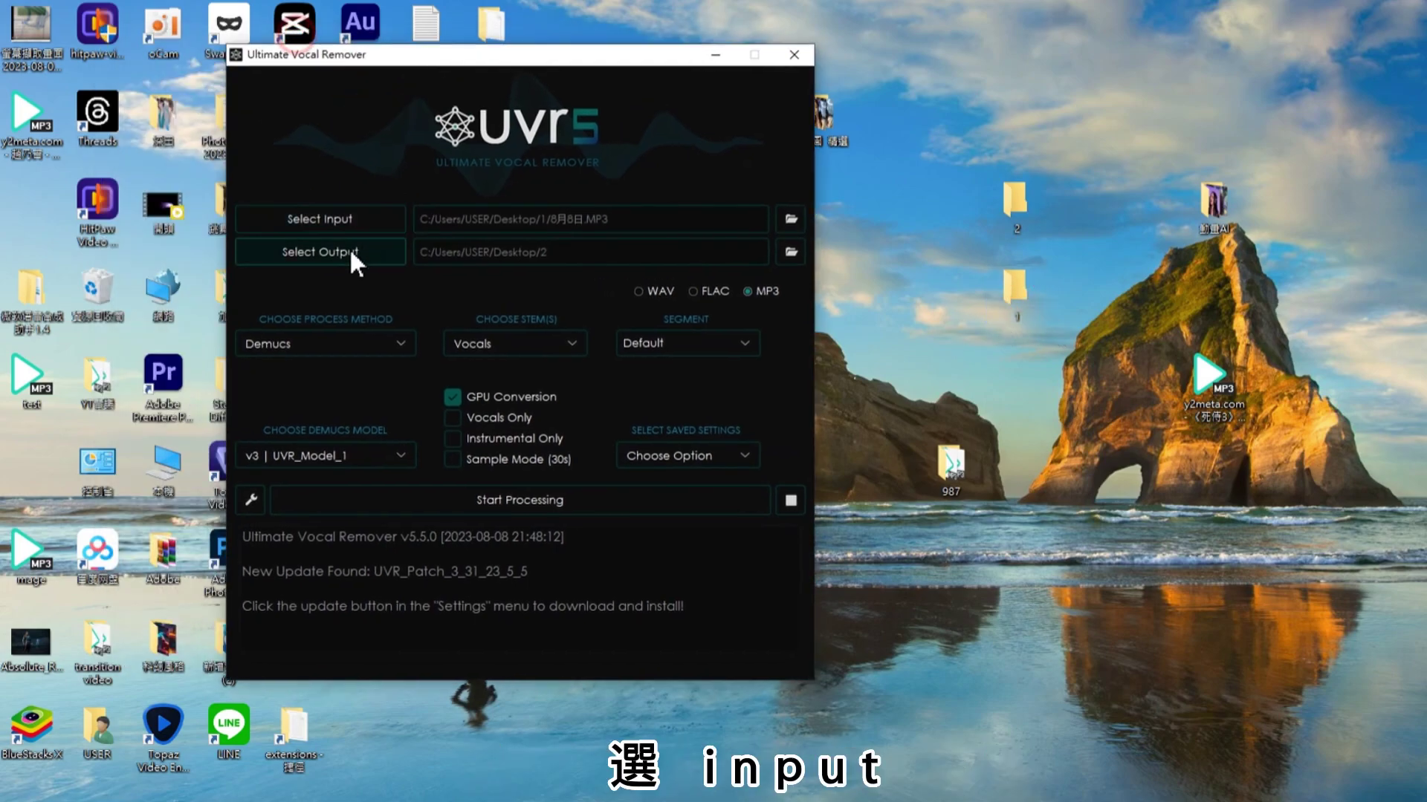
# - Set the input to the MP3 in folder 1 and the output to Desktop folder 2
pyautogui.click(321, 219)
pyautogui.doubleClick(414, 198)
pyautogui.doubleClick(420, 200)
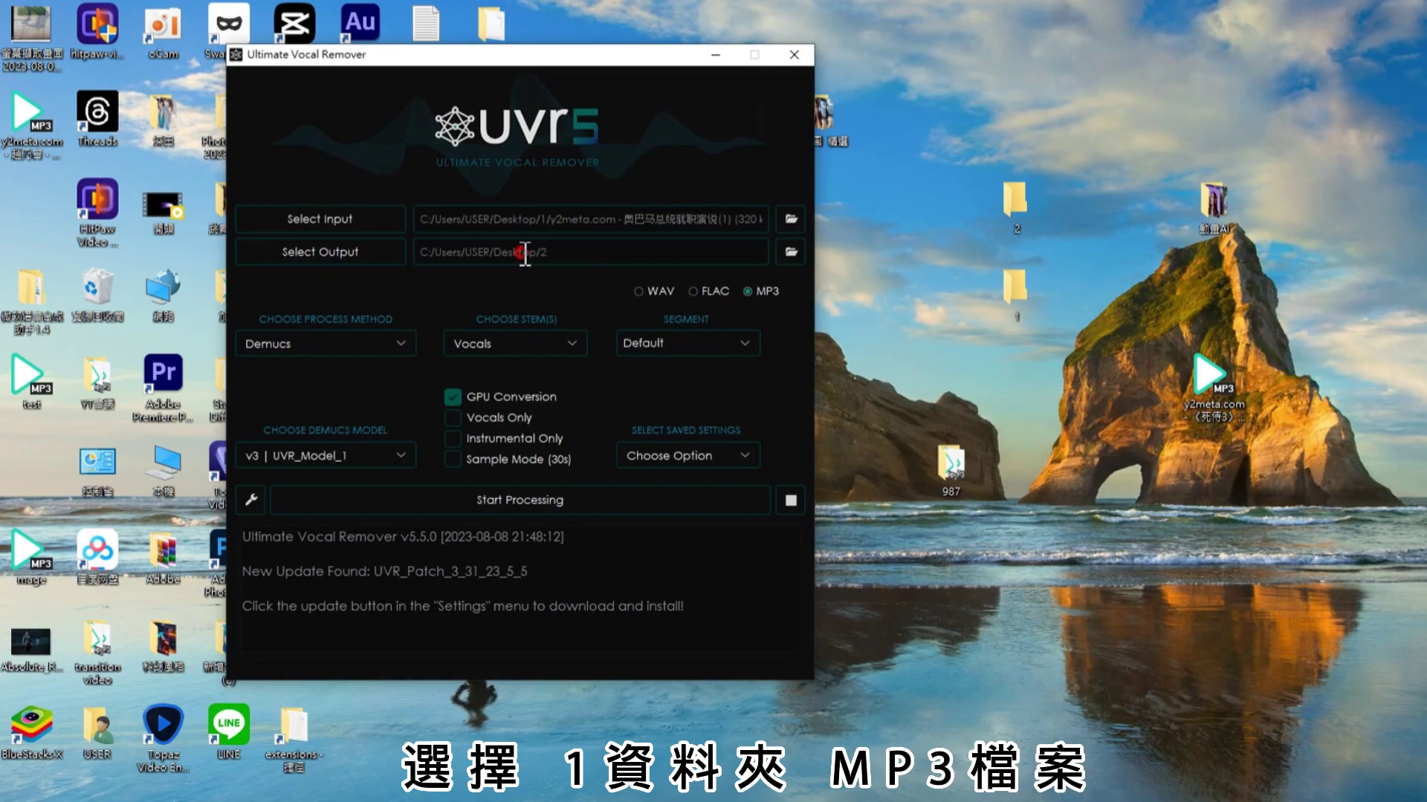
pyautogui.click(360, 257)
pyautogui.click(311, 360)
pyautogui.doubleClick(529, 219)
pyautogui.click(899, 504)
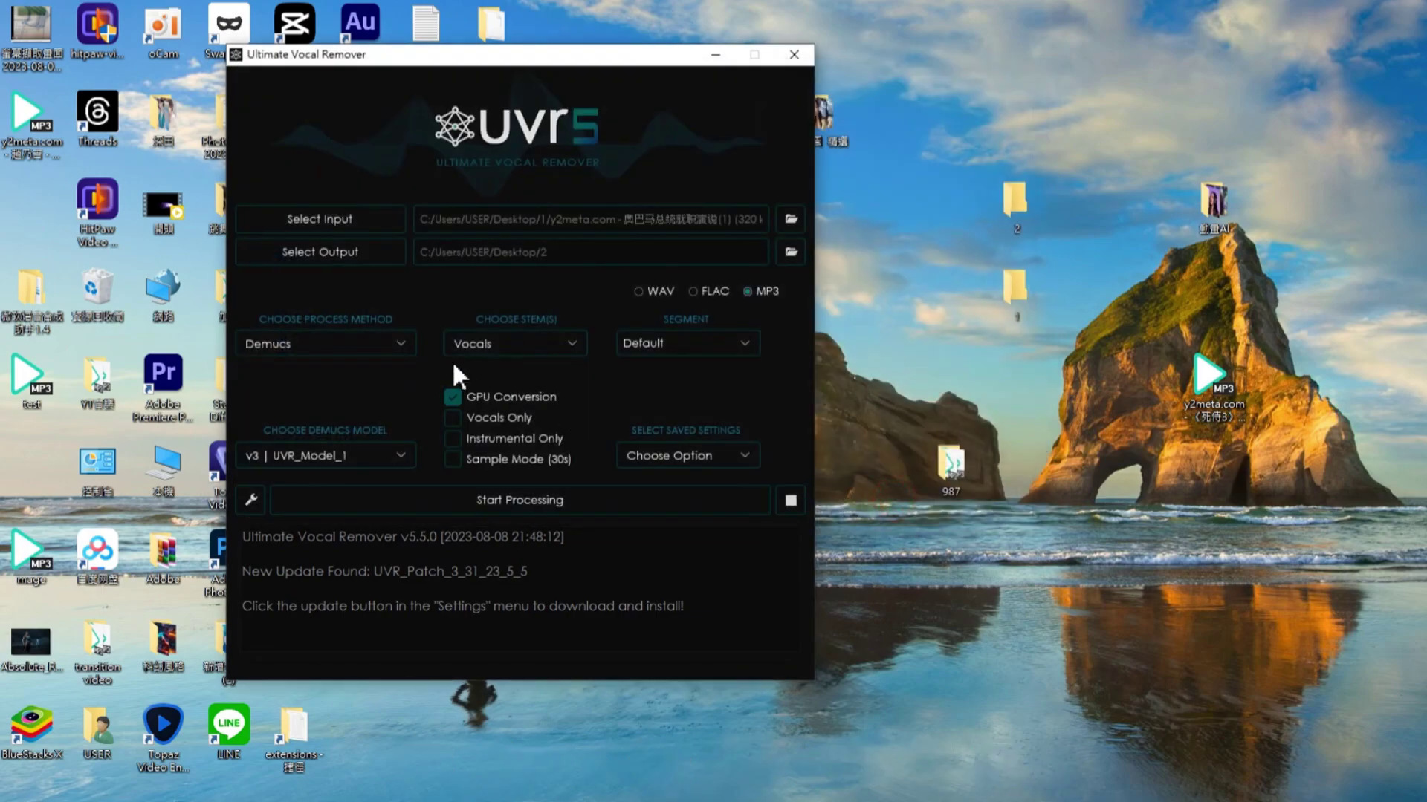
# - Choose Demucs, v3 | UVR_Model_1 and the Vocals stem, then select the separated Vocals MP3
pyautogui.click(398, 348)
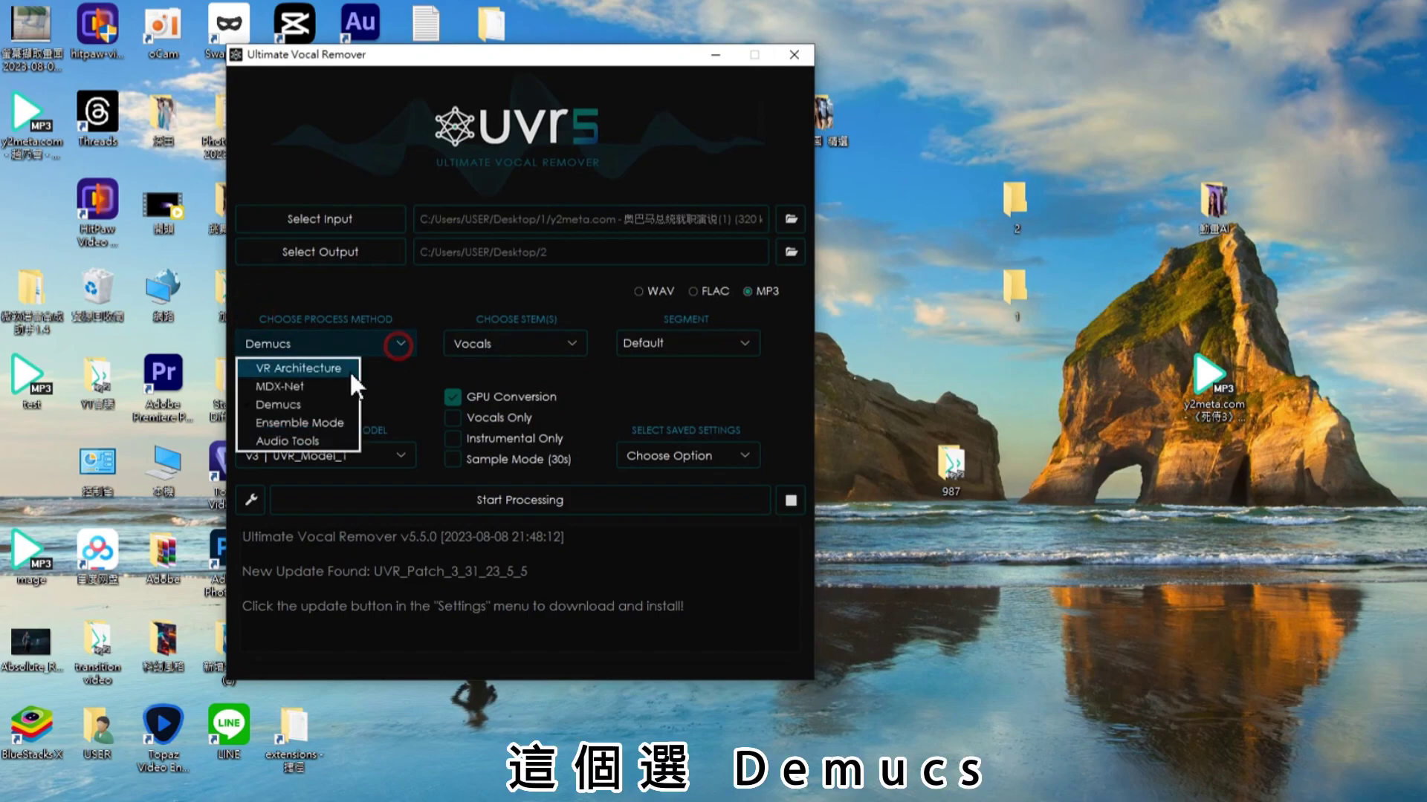
pyautogui.click(292, 408)
pyautogui.click(297, 456)
pyautogui.click(283, 479)
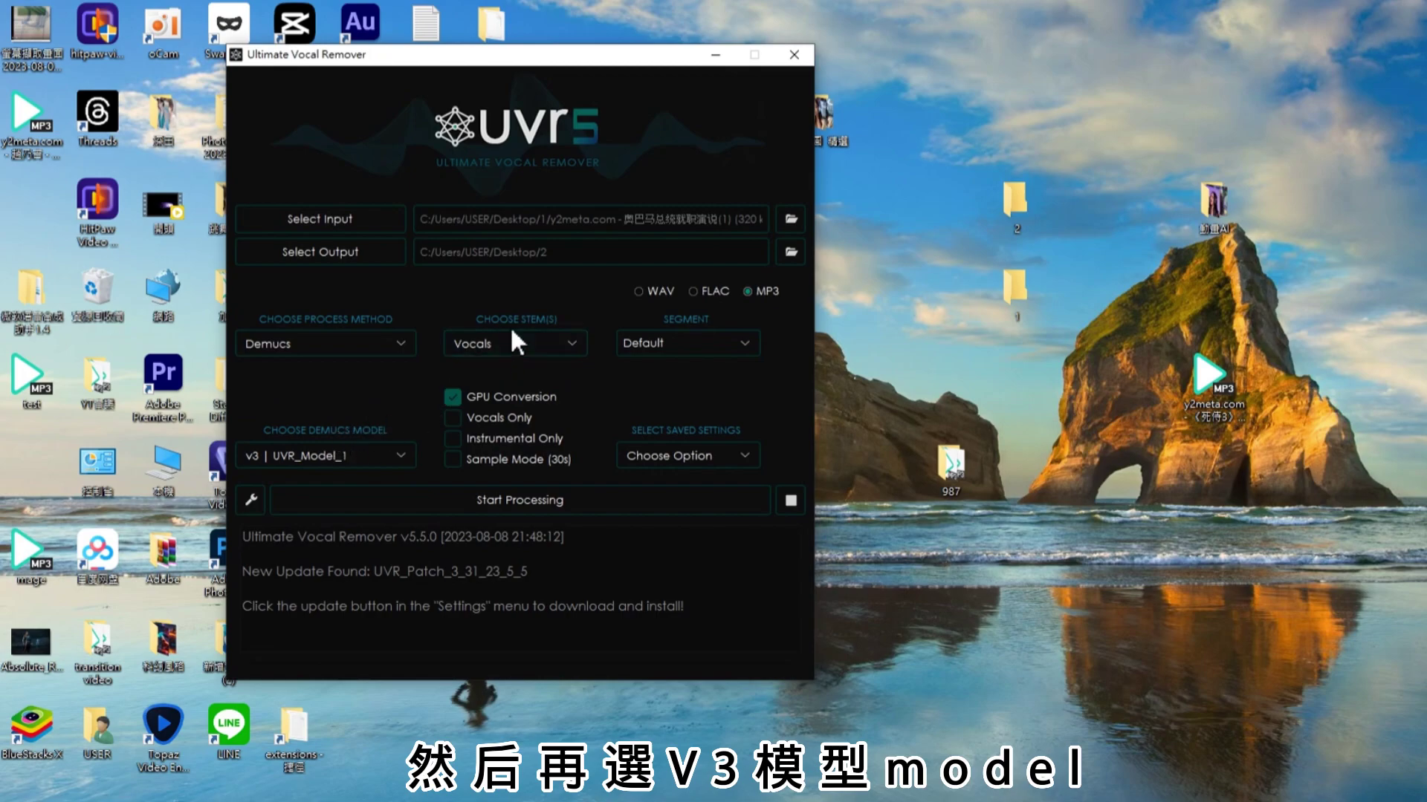
pyautogui.click(535, 338)
pyautogui.click(500, 364)
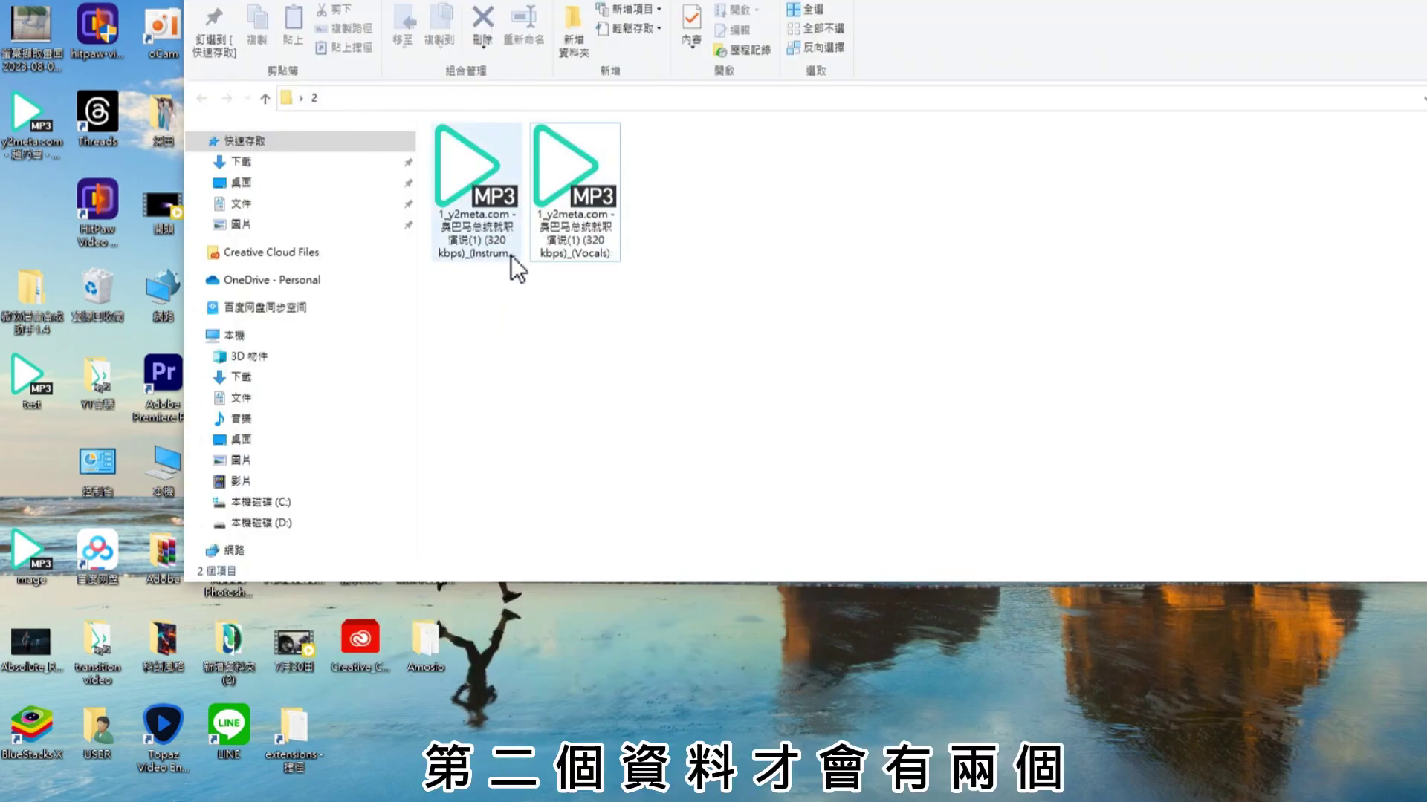
pyautogui.click(563, 175)
pyautogui.moveTo(563, 175); pyautogui.dragTo(631, 202)
pyautogui.moveTo(592, 269); pyautogui.dragTo(632, 252)
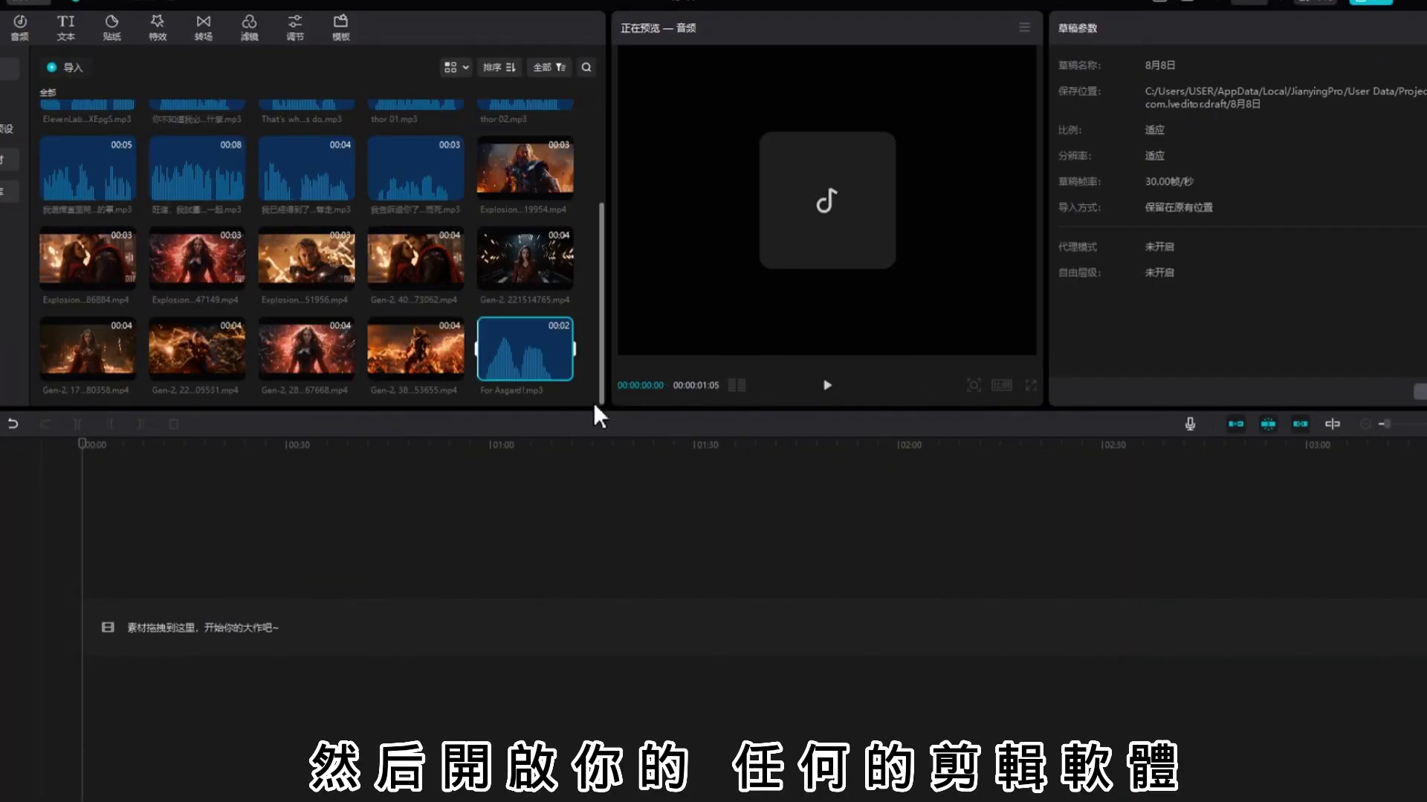